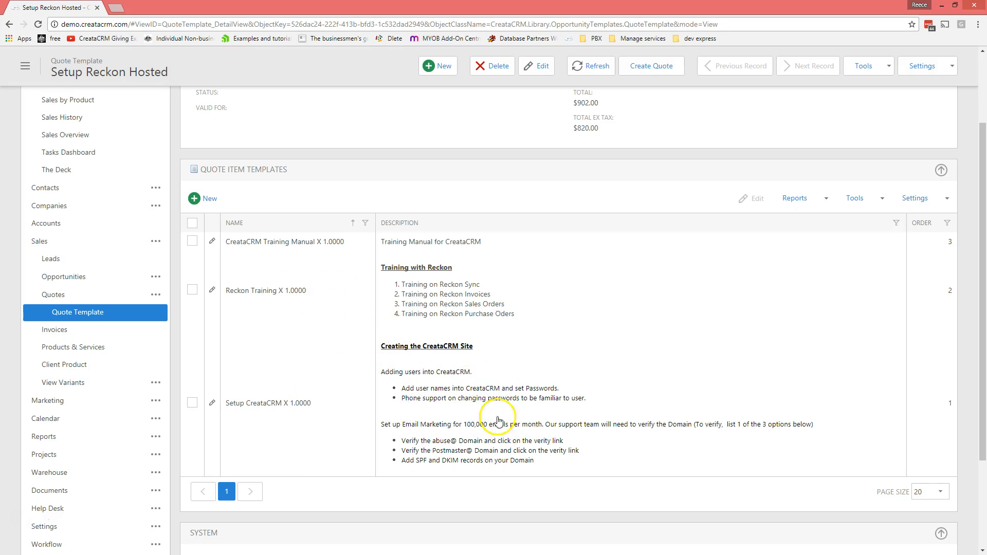
{"action": "left_click", "coordinate": [270, 409]}
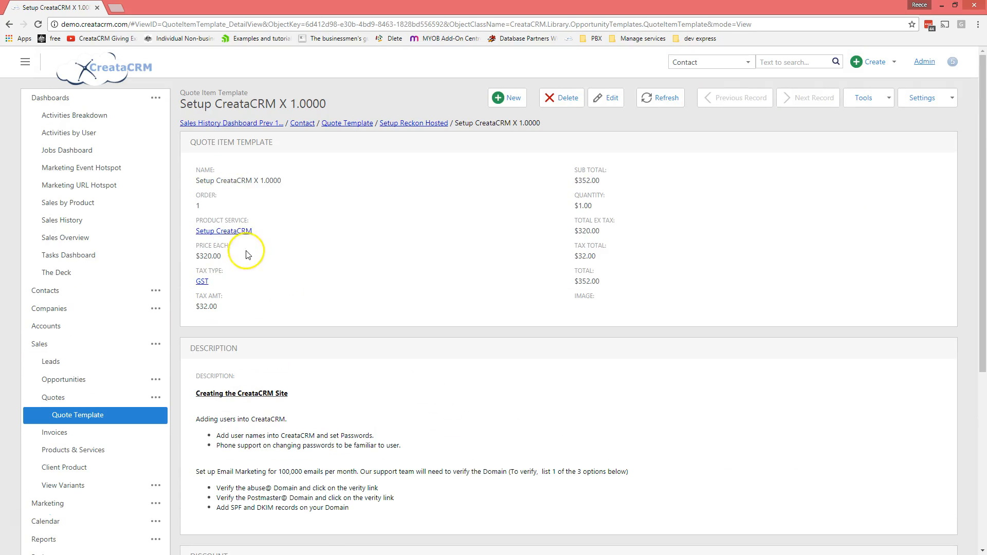
{"action": "left_click", "coordinate": [235, 234]}
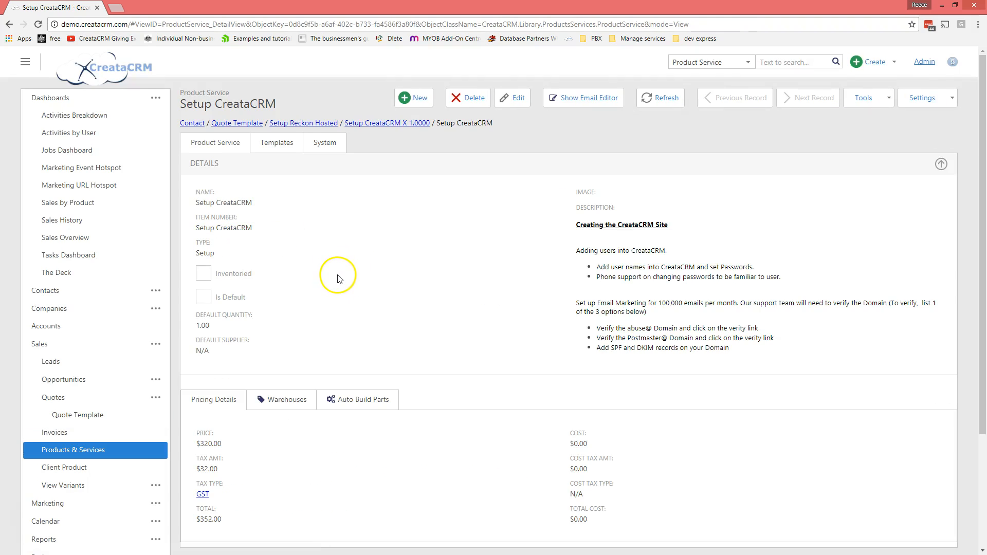
{"action": "left_click", "coordinate": [277, 143]}
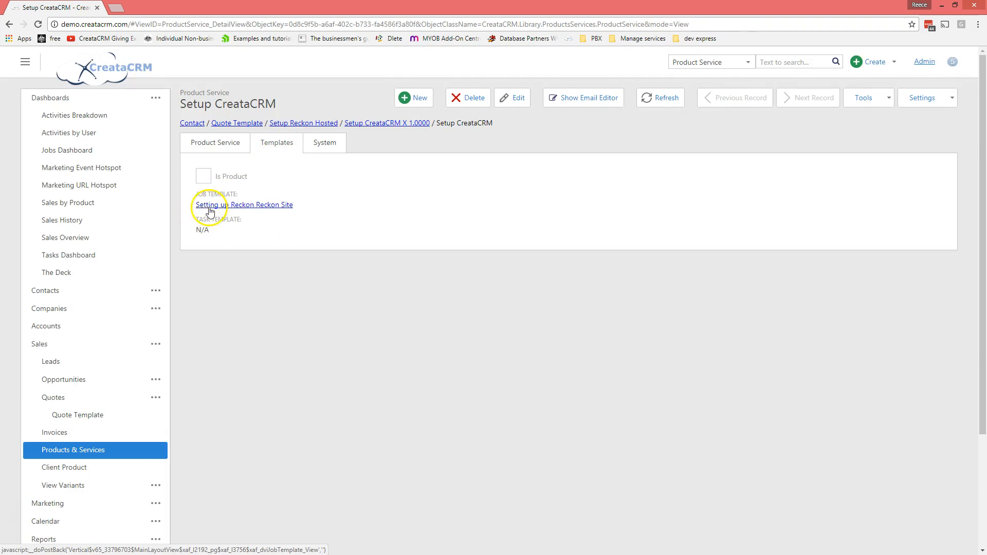
{"action": "left_click", "coordinate": [264, 205]}
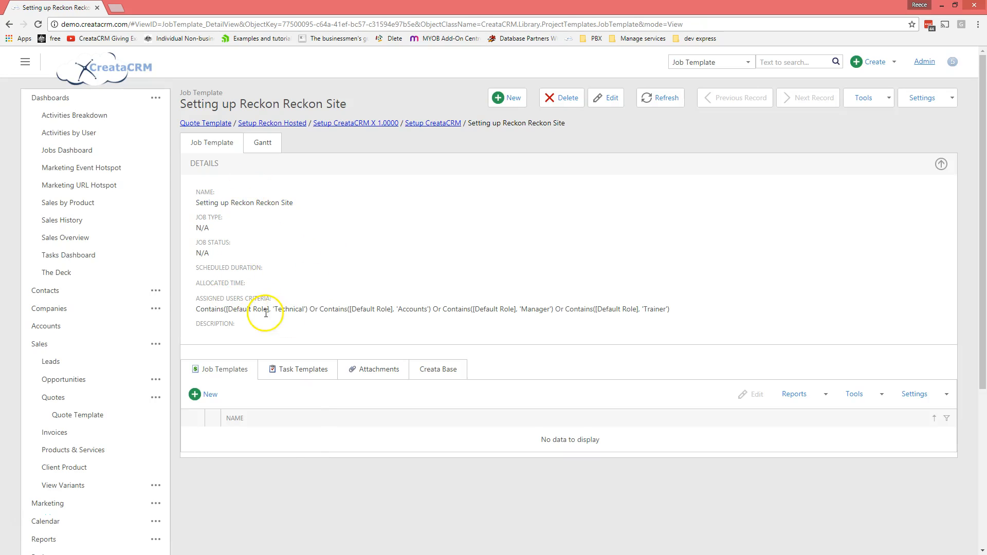
{"action": "left_click", "coordinate": [262, 144]}
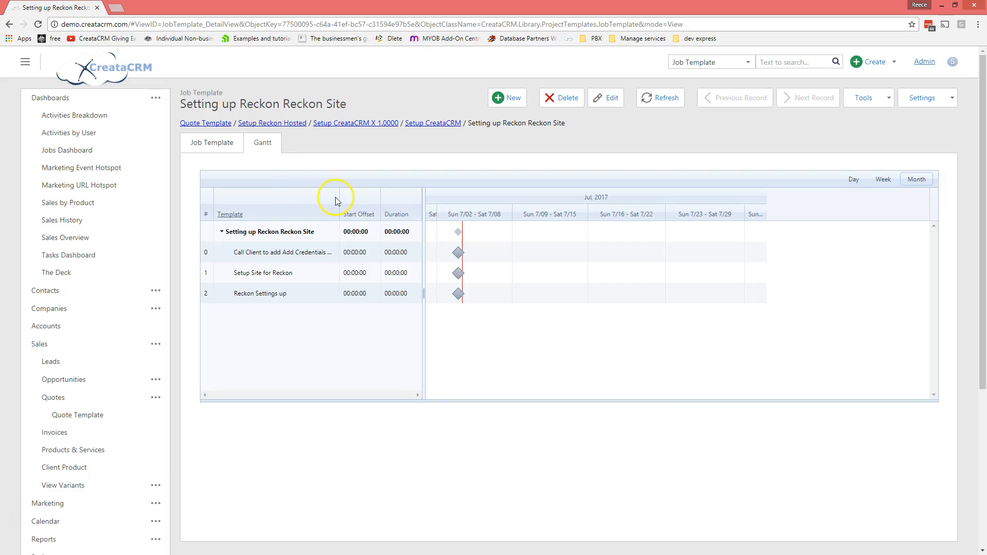
{"action": "left_click", "coordinate": [217, 146]}
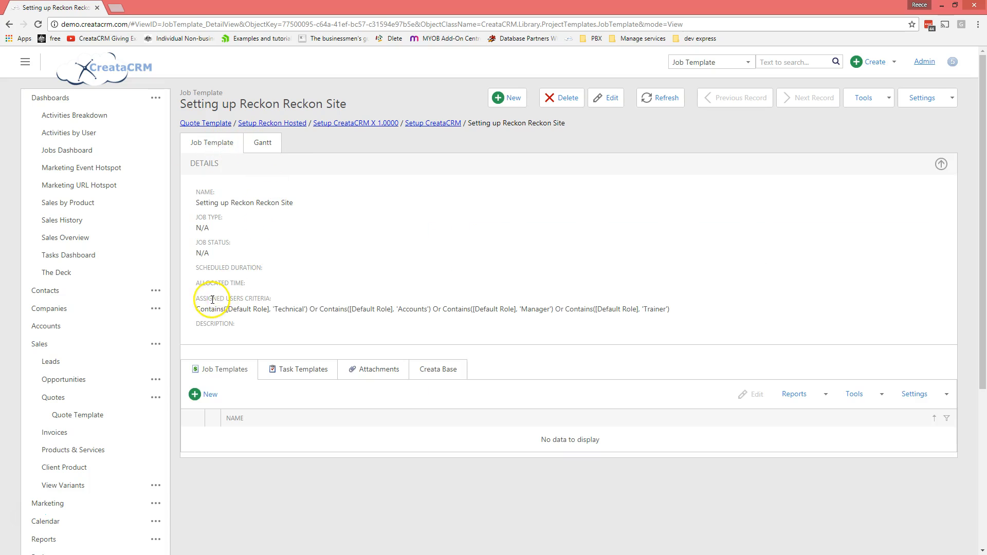
{"action": "left_click_drag", "start_coordinate": [197, 307], "coordinate": [650, 316]}
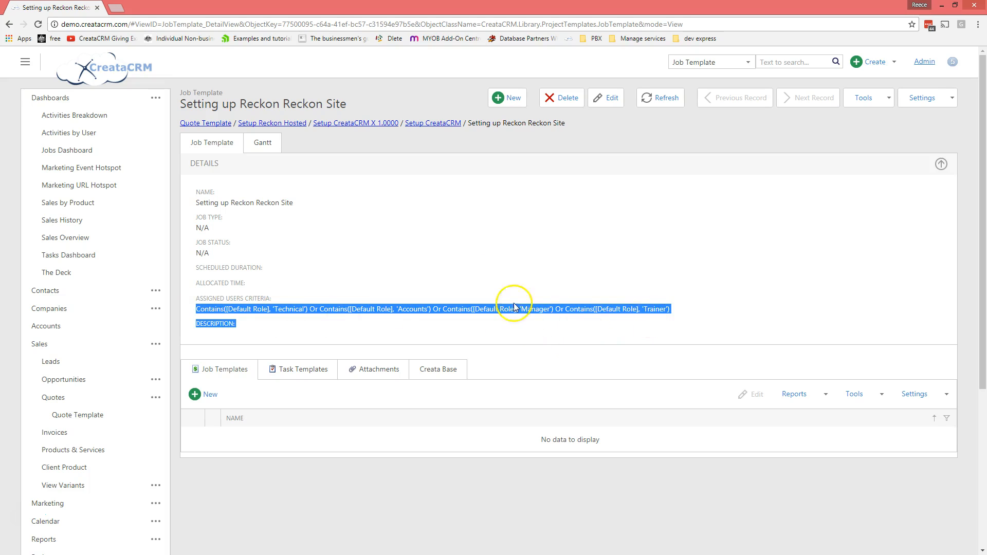
{"action": "left_click", "coordinate": [452, 303]}
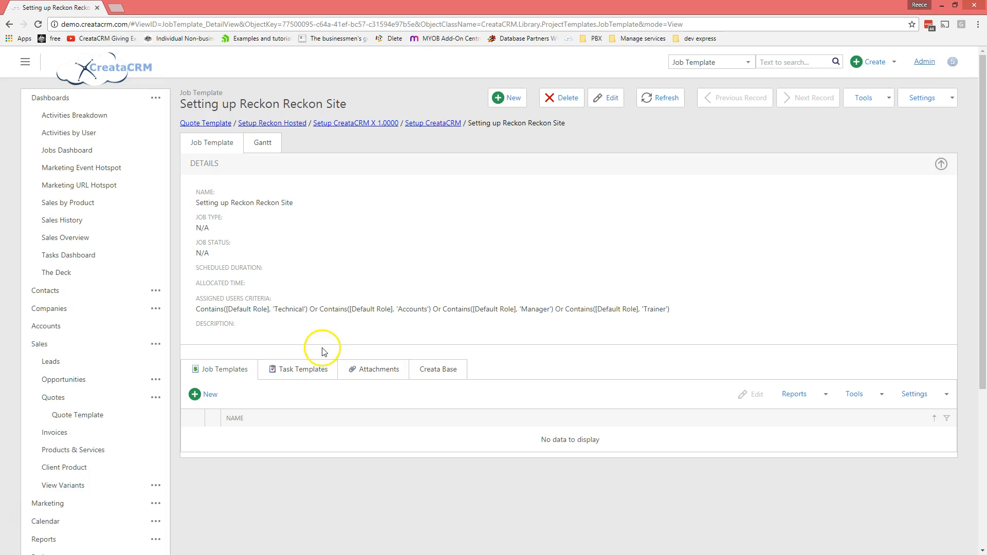
{"action": "double_click", "coordinate": [533, 310]}
{"action": "left_click", "coordinate": [641, 306]}
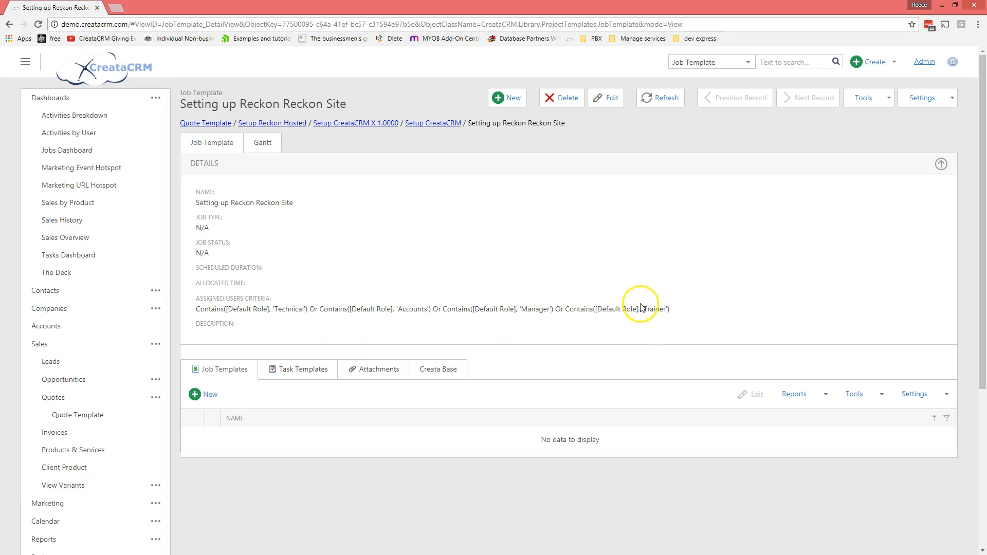
{"action": "left_click", "coordinate": [276, 371]}
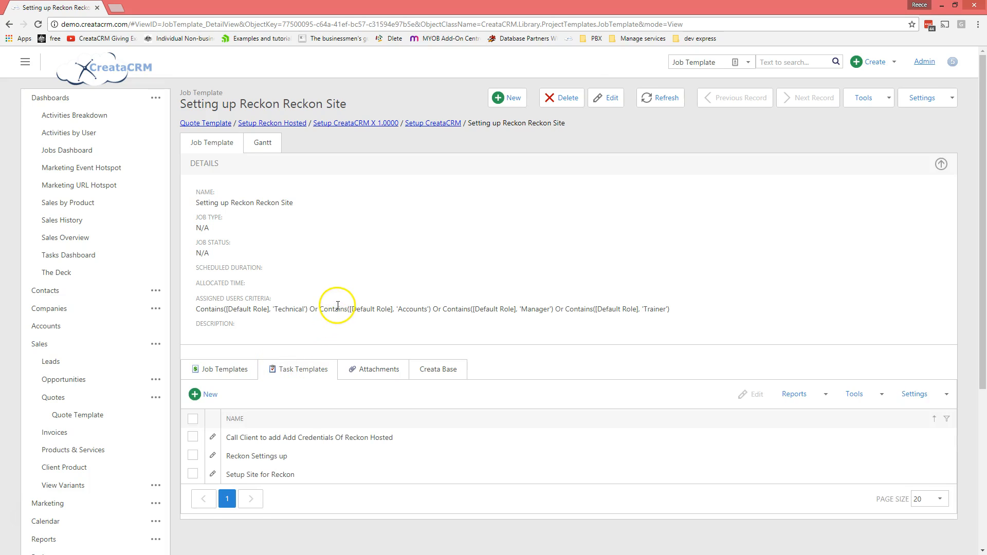
{"action": "scroll", "coordinate": [338, 306], "scroll_direction": "down", "scroll_amount": 1}
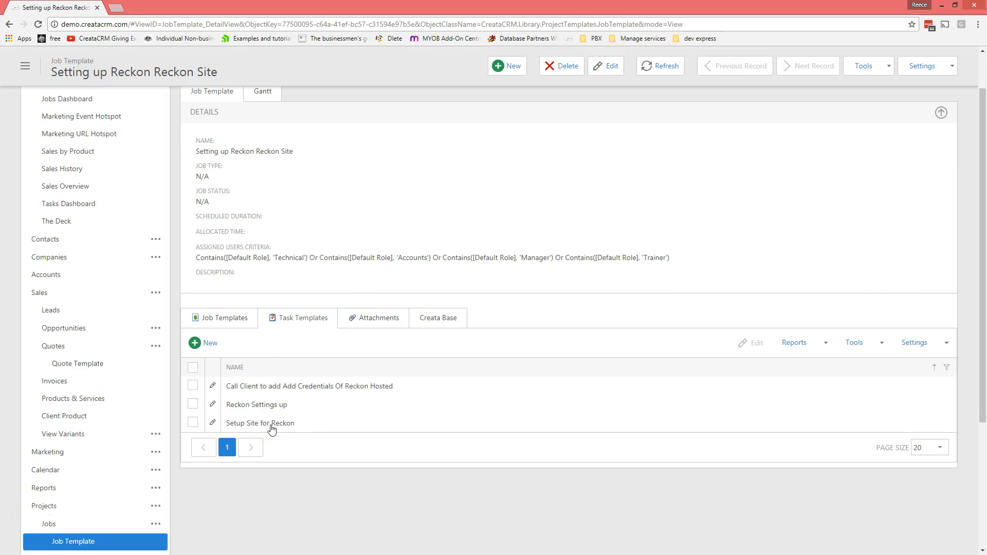
{"action": "scroll", "coordinate": [274, 437], "scroll_direction": "up", "scroll_amount": 1}
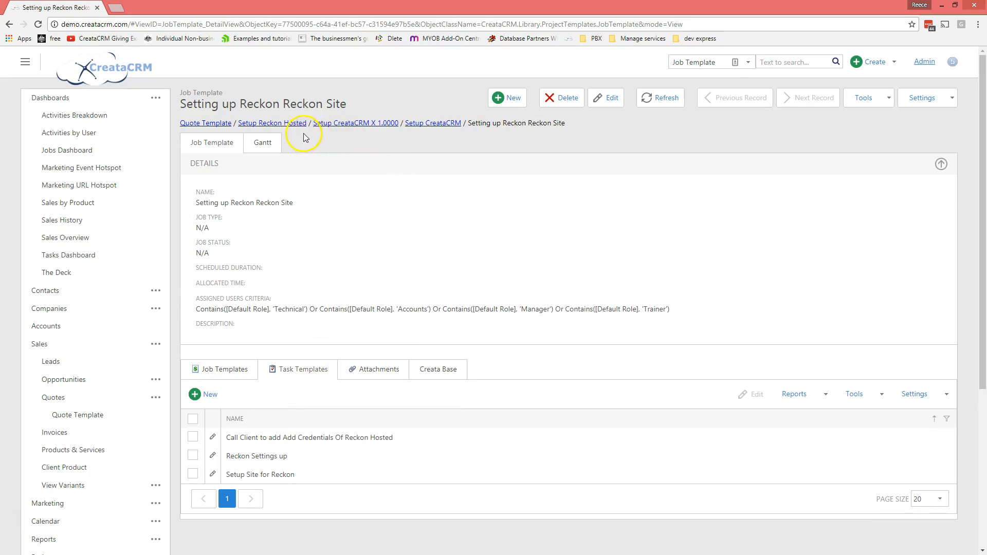
{"action": "left_click", "coordinate": [294, 124]}
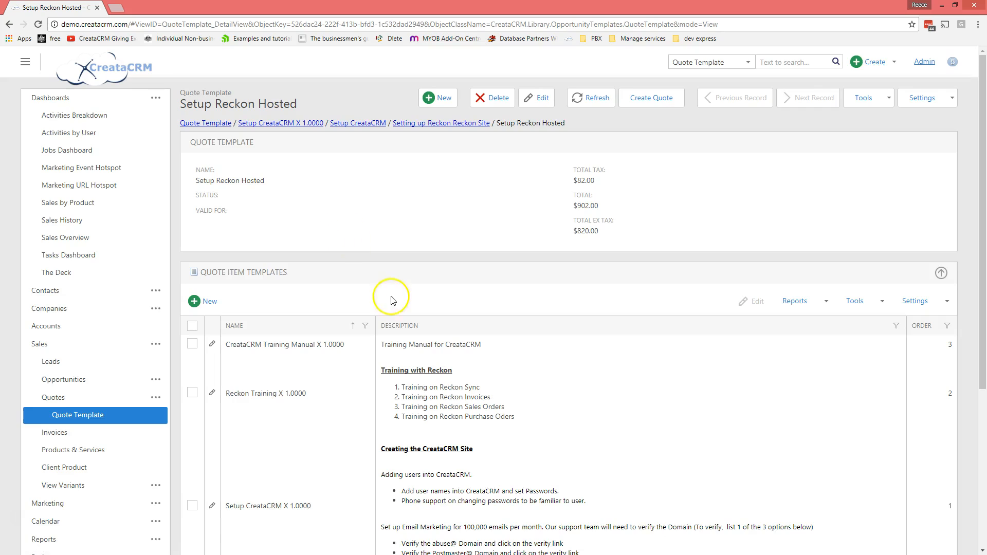
Step: Trace Reckon Training X 1.0000 through its product and Training with Reckon template to the Follow up task template
{"action": "scroll", "coordinate": [400, 316], "scroll_direction": "down", "scroll_amount": 3}
{"action": "left_click", "coordinate": [447, 210]}
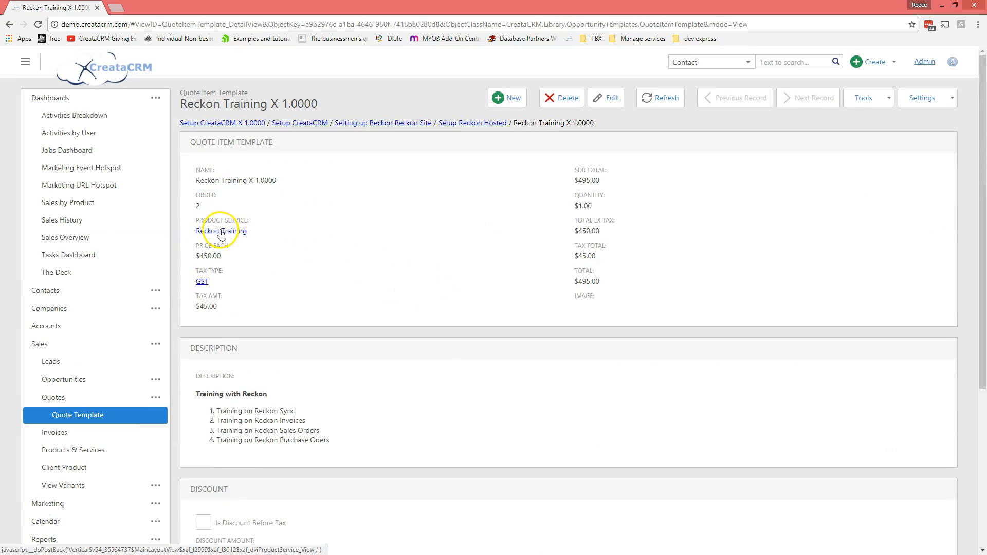
{"action": "left_click", "coordinate": [232, 233]}
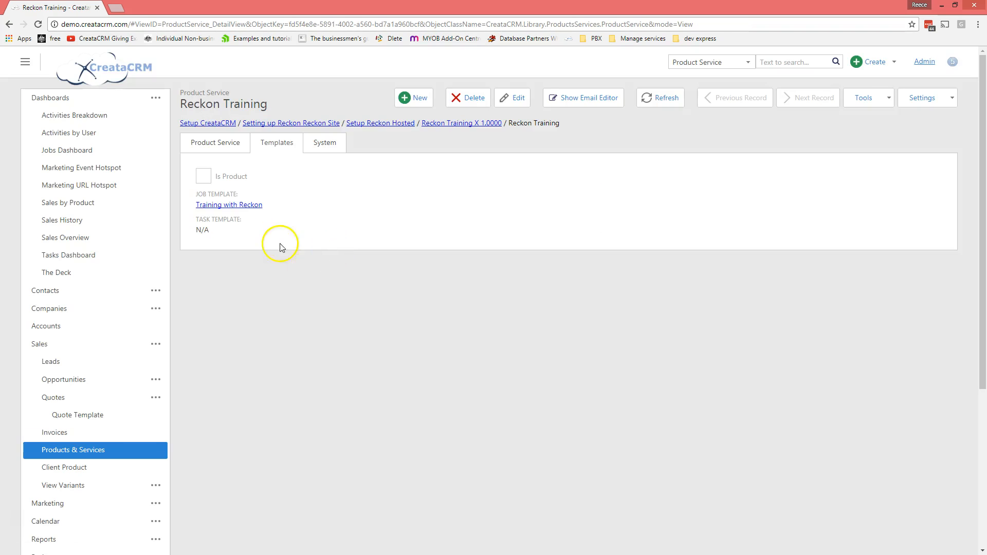
{"action": "left_click", "coordinate": [247, 205]}
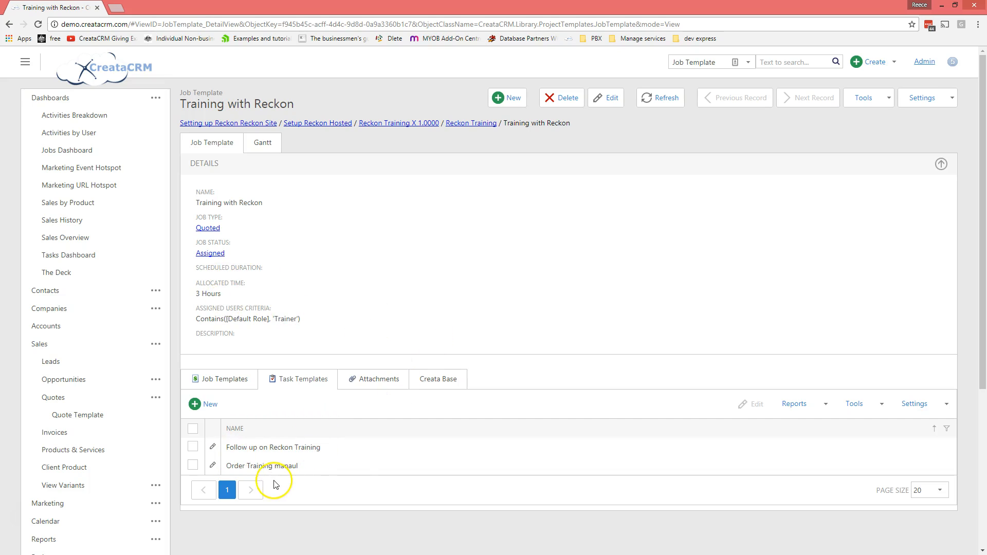
{"action": "left_click", "coordinate": [294, 450]}
{"action": "left_click", "coordinate": [254, 231]}
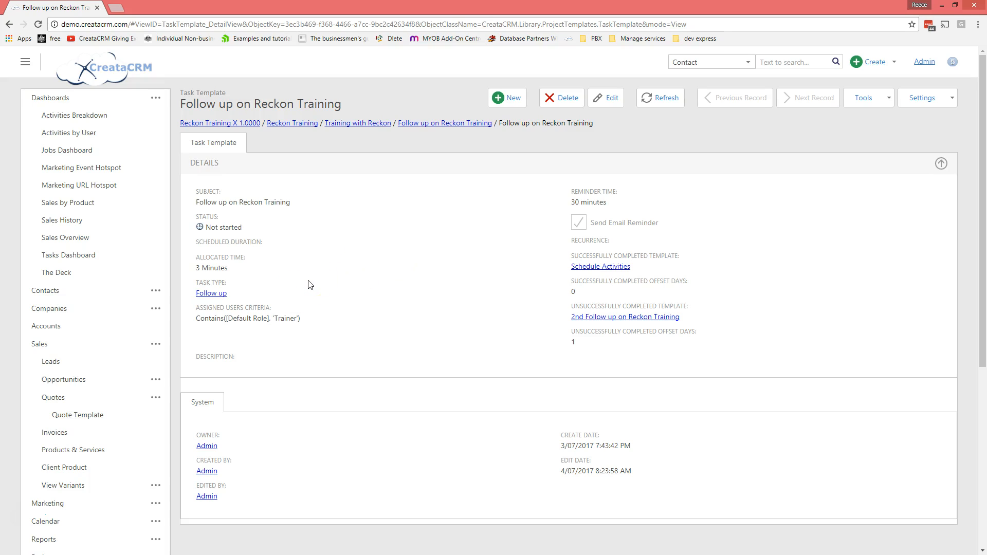
{"action": "left_click", "coordinate": [71, 416]}
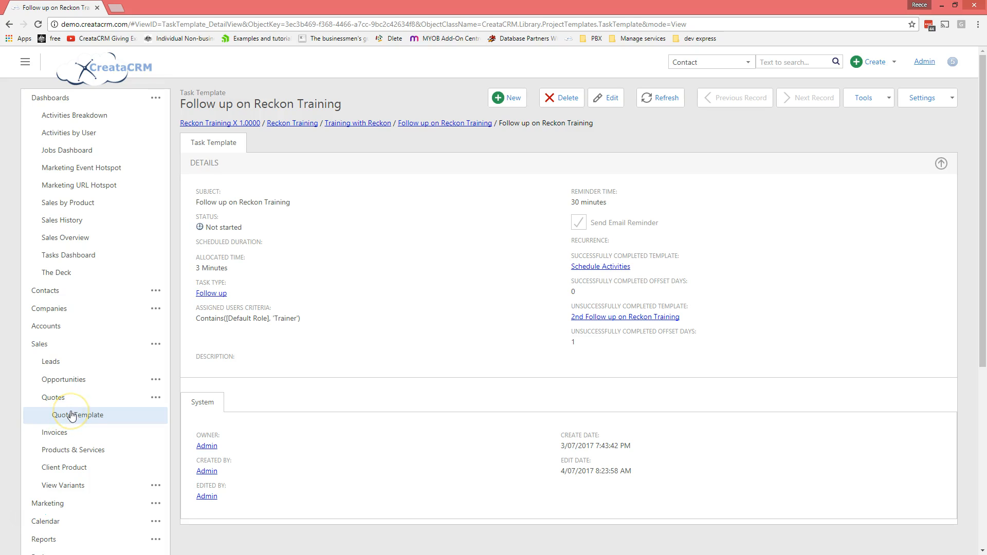
Step: Search the contacts by the customer's first name and open that contact's Contact Details
{"action": "left_click", "coordinate": [57, 405]}
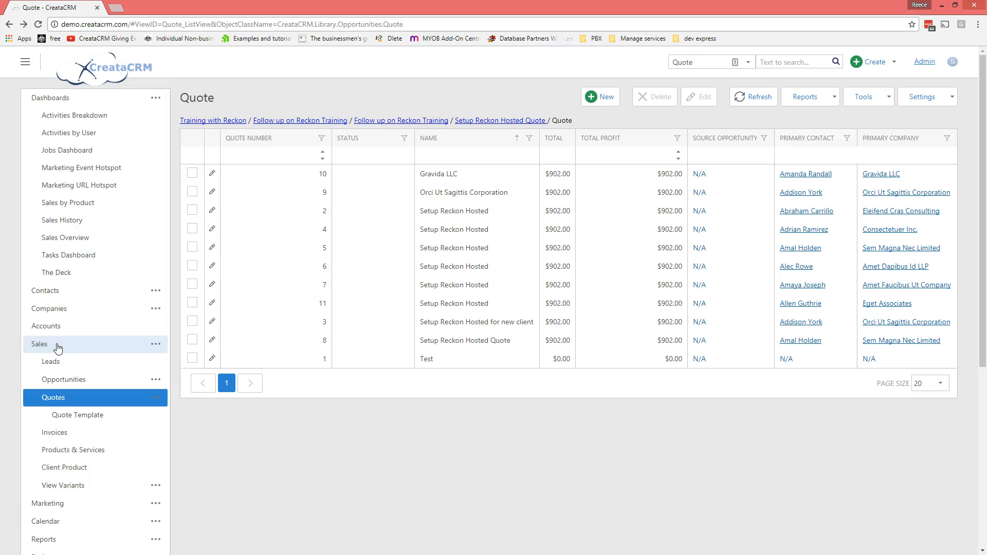
{"action": "left_click", "coordinate": [65, 291]}
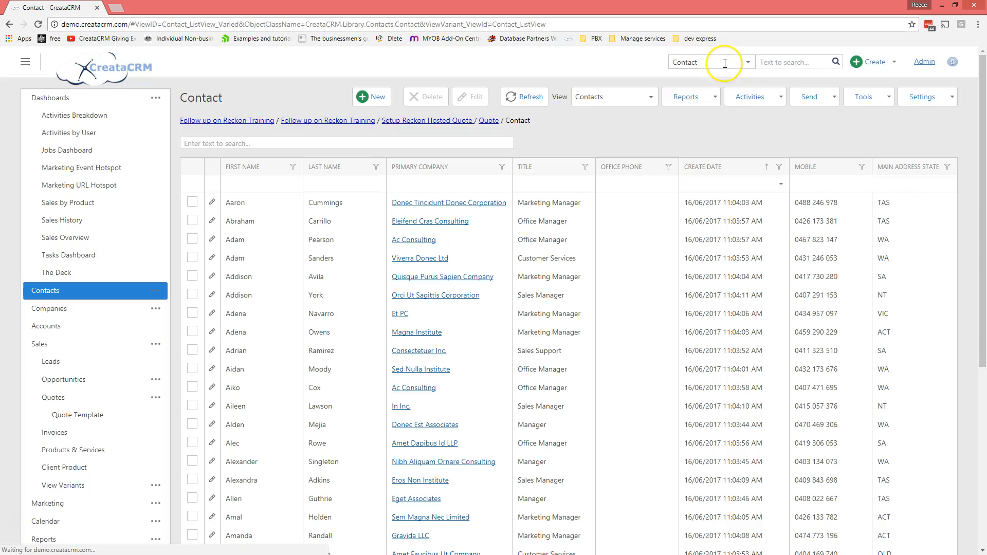
{"action": "left_click", "coordinate": [777, 65]}
{"action": "type", "text": "reece"}
{"action": "key", "text": "Return"}
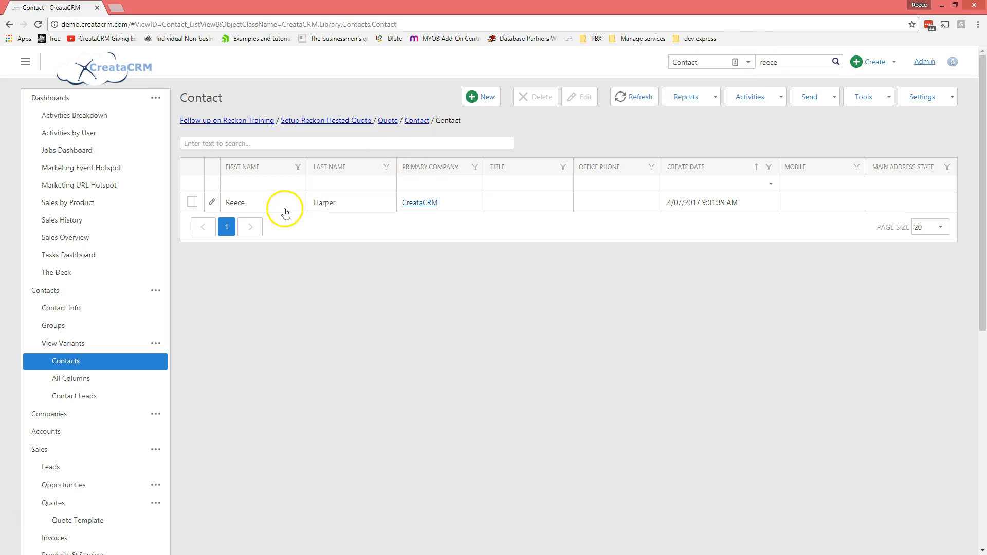
{"action": "left_click", "coordinate": [285, 208]}
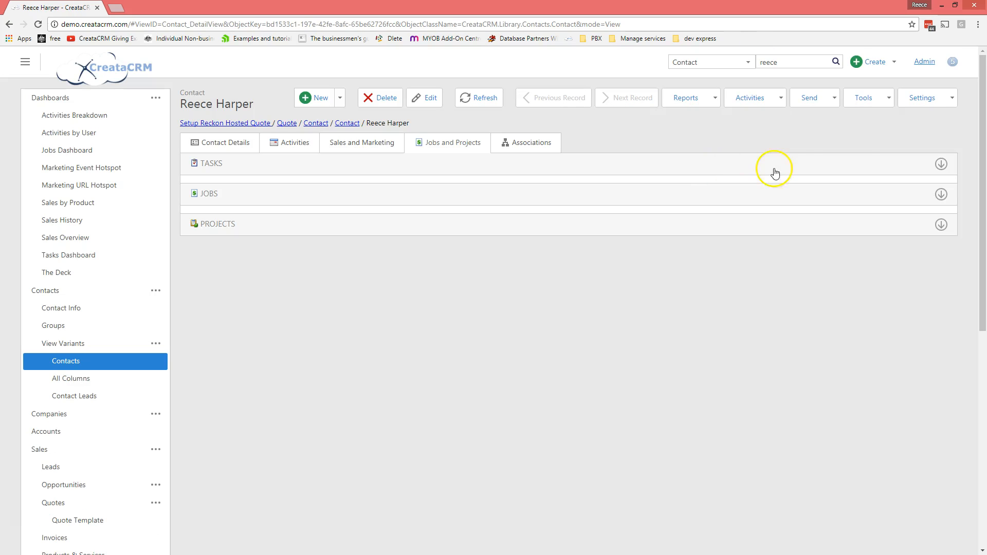
{"action": "left_click", "coordinate": [227, 145]}
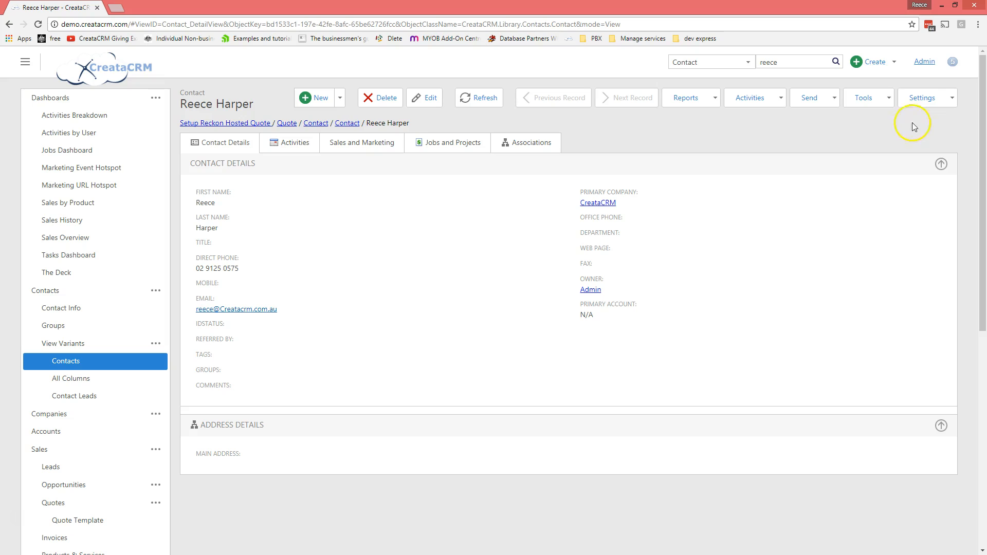
{"action": "left_click", "coordinate": [890, 103]}
Step: Create a quote for the contact from the Setup Reckon Hosted template and save it
{"action": "left_click", "coordinate": [879, 154]}
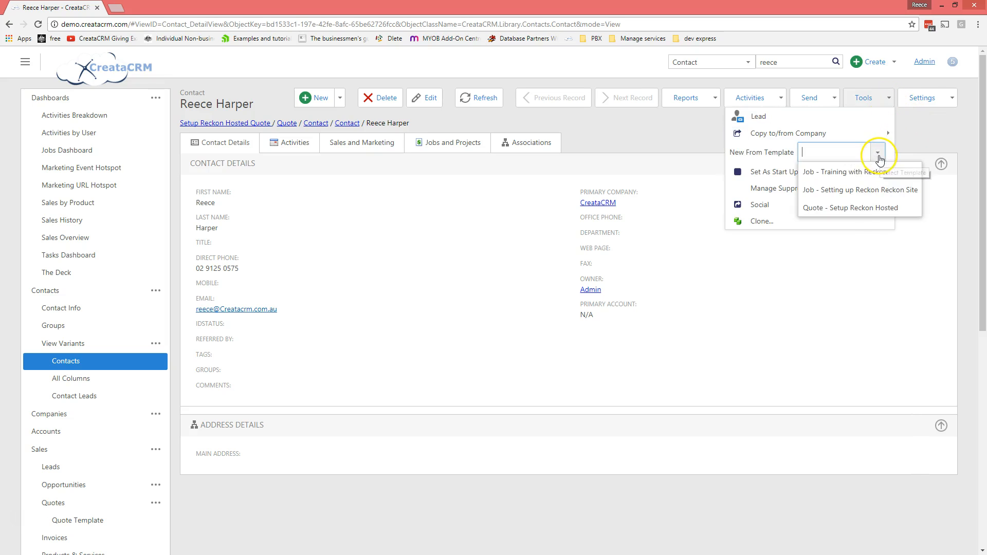
{"action": "left_click", "coordinate": [863, 209]}
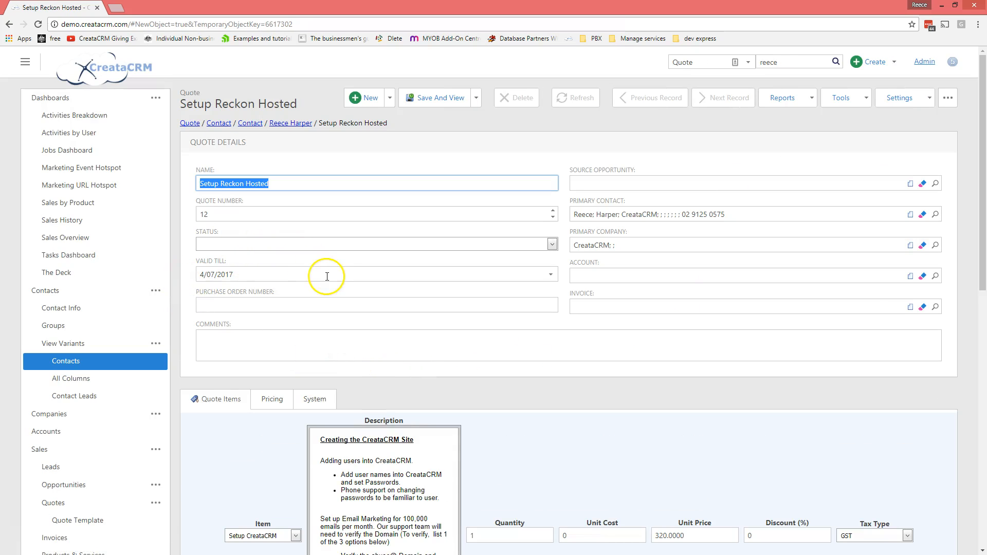
{"action": "scroll", "coordinate": [359, 321], "scroll_direction": "down", "scroll_amount": 10}
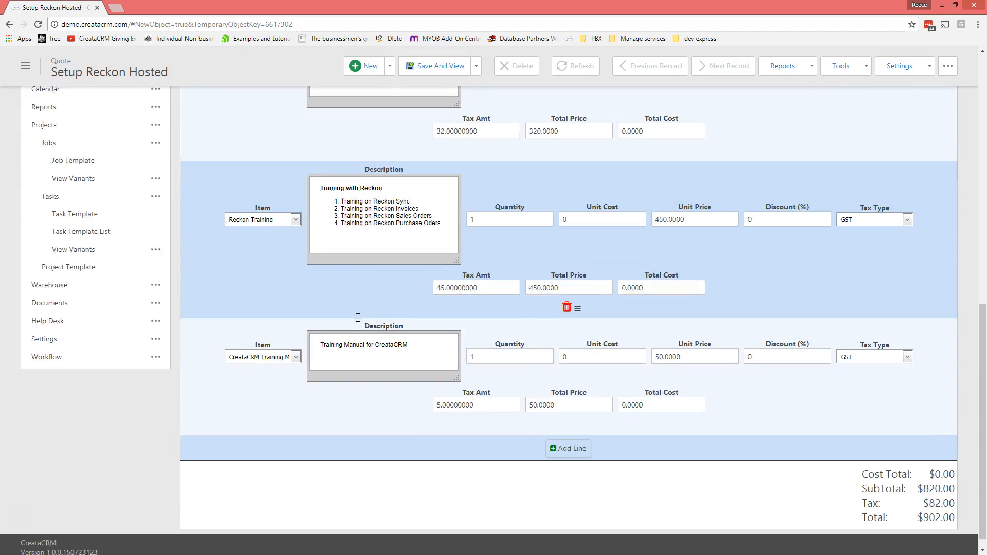
{"action": "scroll", "coordinate": [360, 323], "scroll_direction": "up", "scroll_amount": 3}
{"action": "scroll", "coordinate": [359, 321], "scroll_direction": "up", "scroll_amount": 8}
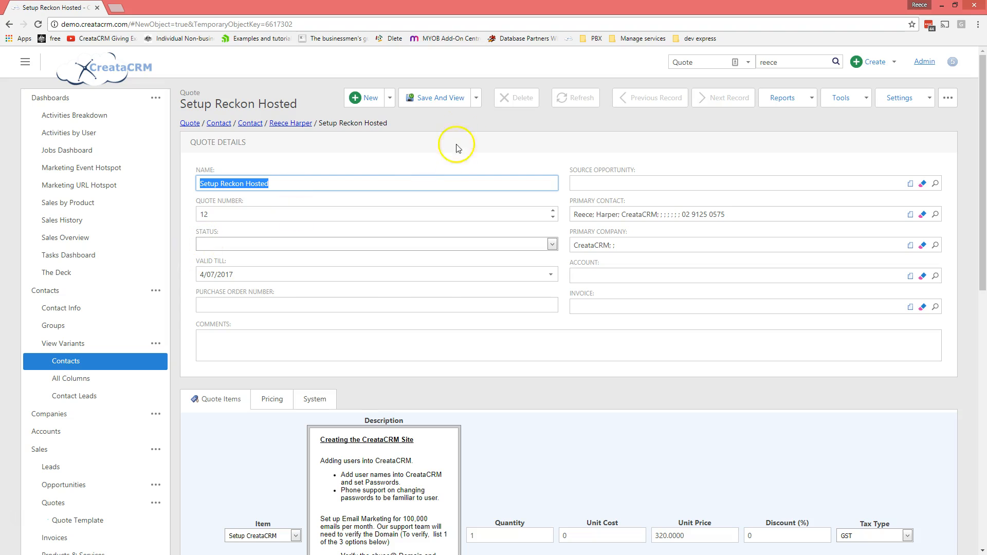
{"action": "left_click", "coordinate": [434, 98]}
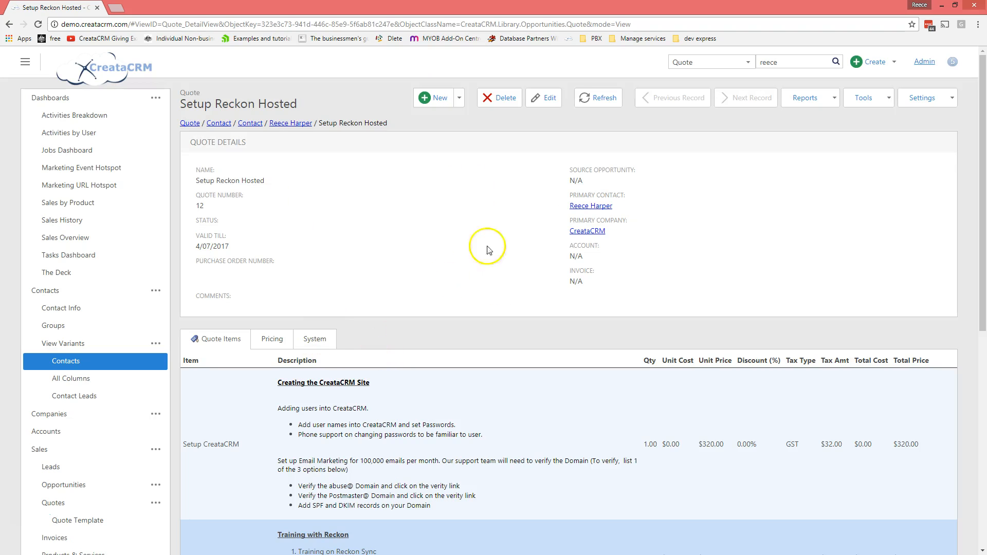
Step: Check the quote's $902.00 total, move the browser aside to show the slide, then re-maximise it
{"action": "scroll", "coordinate": [577, 316], "scroll_direction": "down", "scroll_amount": 4}
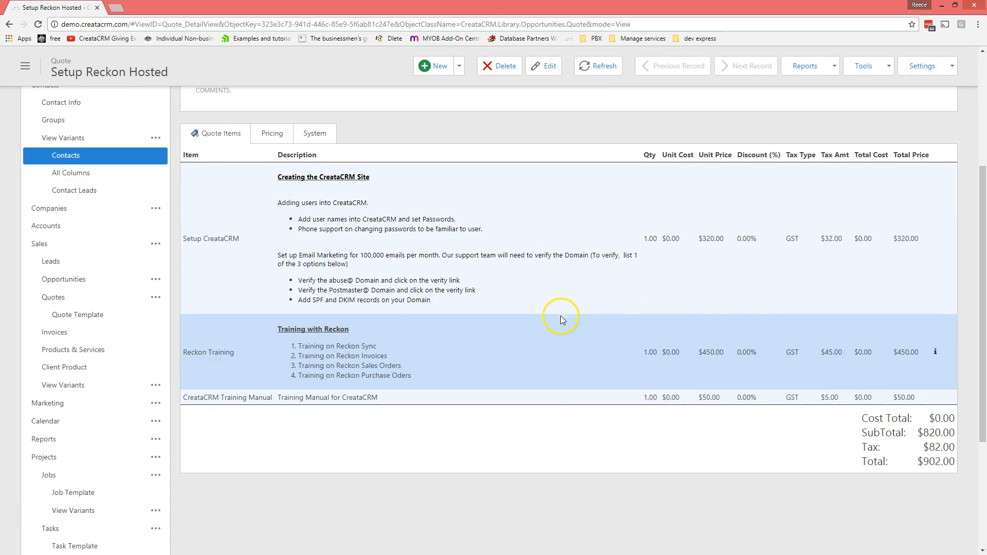
{"action": "scroll", "coordinate": [381, 414], "scroll_direction": "up", "scroll_amount": 4}
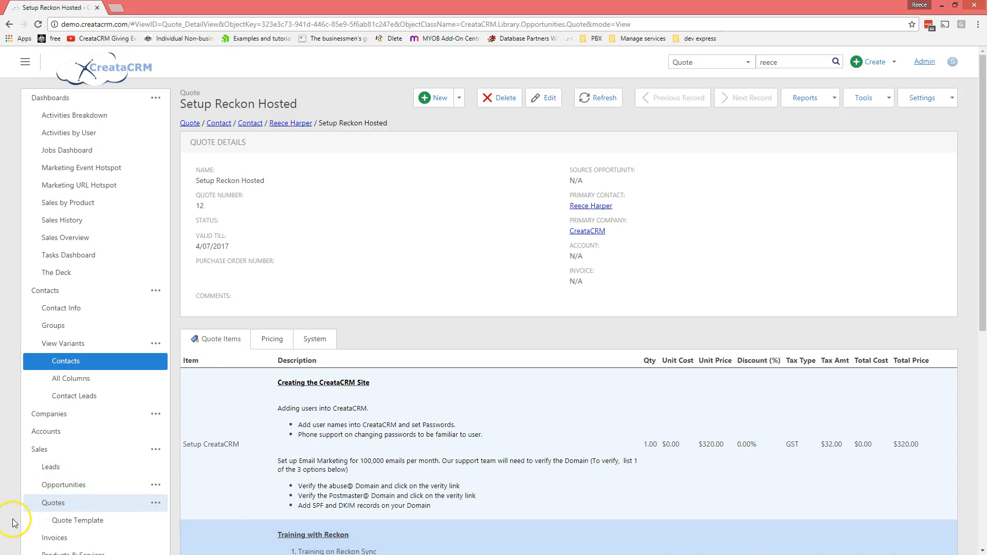
{"action": "double_click", "coordinate": [511, 2]}
{"action": "left_click_drag", "start_coordinate": [372, 35], "coordinate": [0, 36]}
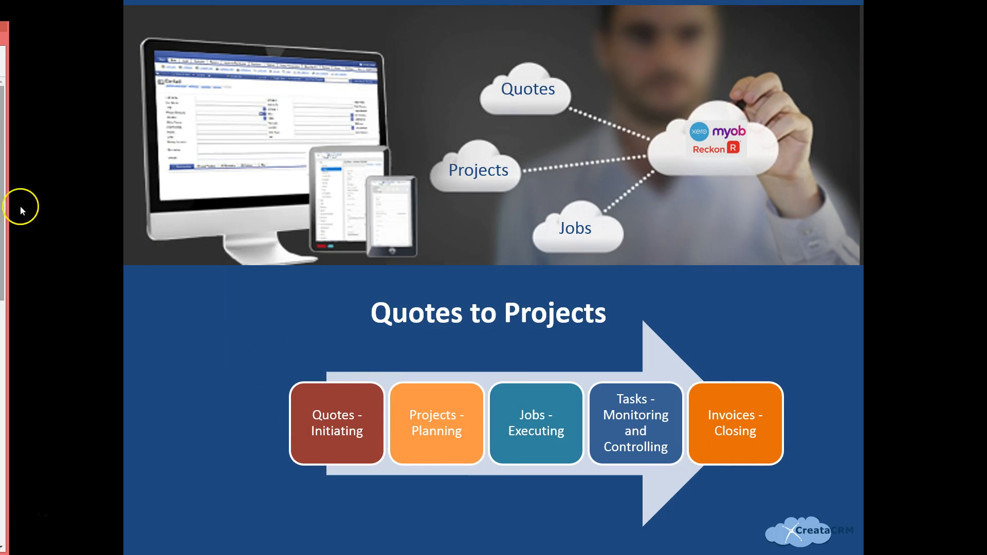
{"action": "left_click_drag", "start_coordinate": [5, 26], "coordinate": [427, 60]}
{"action": "double_click", "coordinate": [429, 59]}
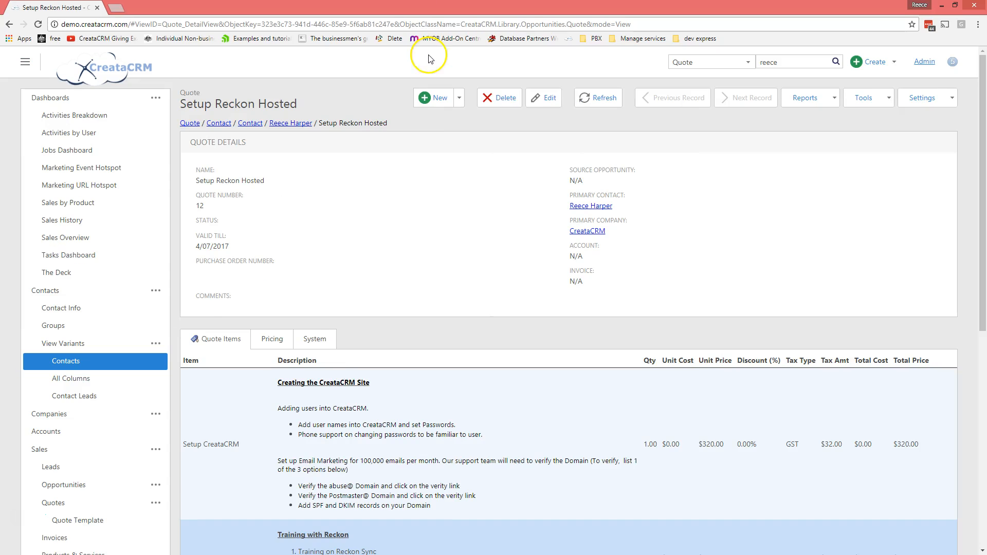
Step: Generate a project from the Setup Reckon Hosted quote, keeping Admin as the Blank Criteria User
{"action": "left_click", "coordinate": [889, 102]}
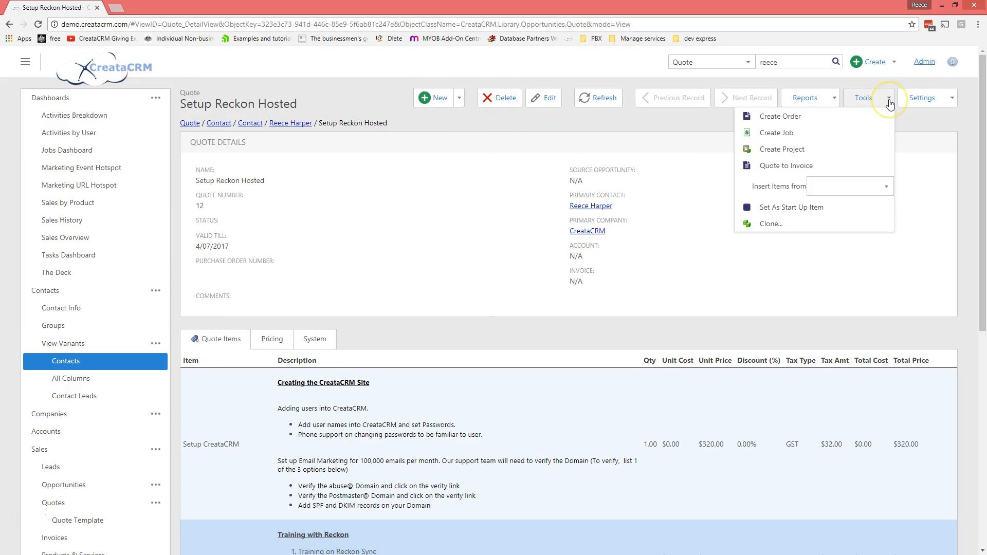
{"action": "left_click", "coordinate": [808, 149]}
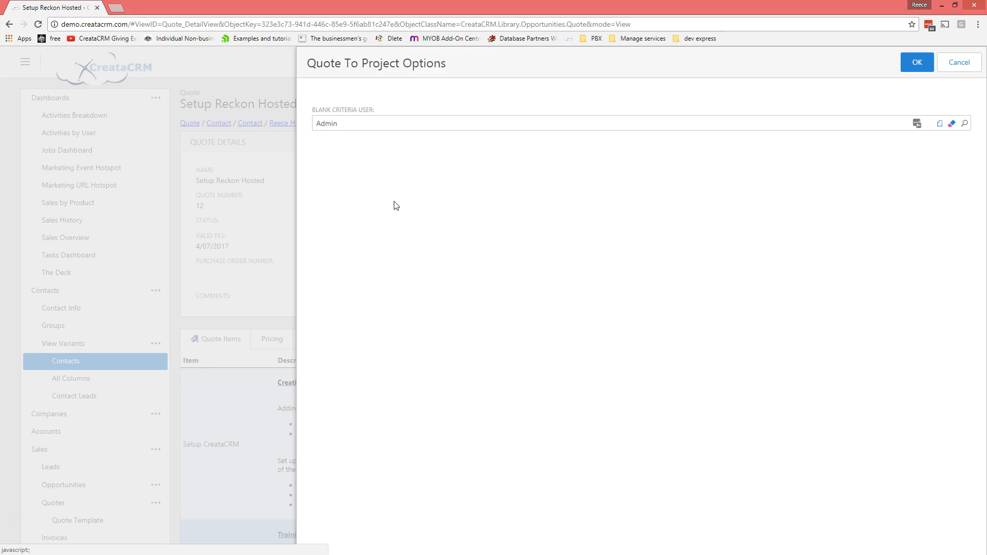
{"action": "left_click", "coordinate": [918, 62]}
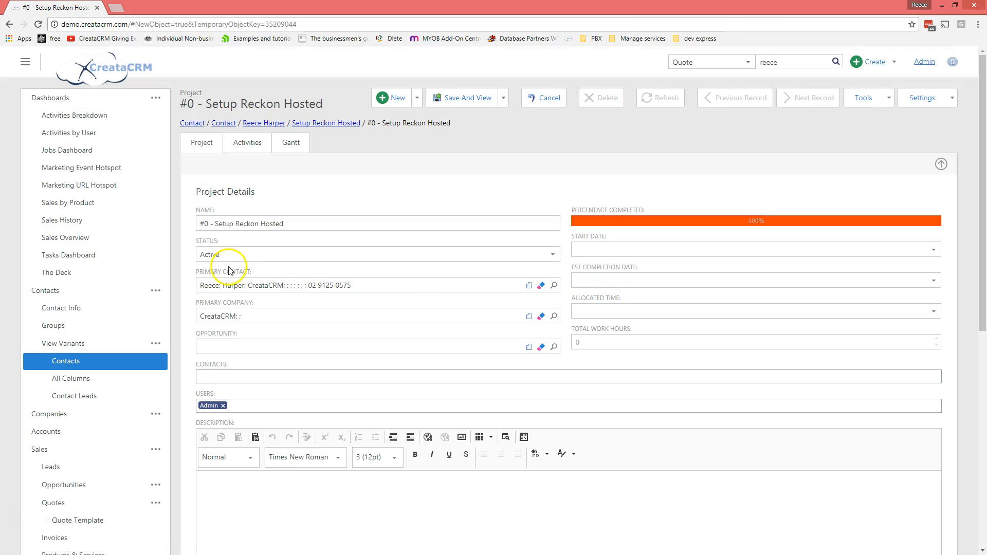
Step: Replace the project name with the contact and company name and save it
{"action": "left_click", "coordinate": [286, 224]}
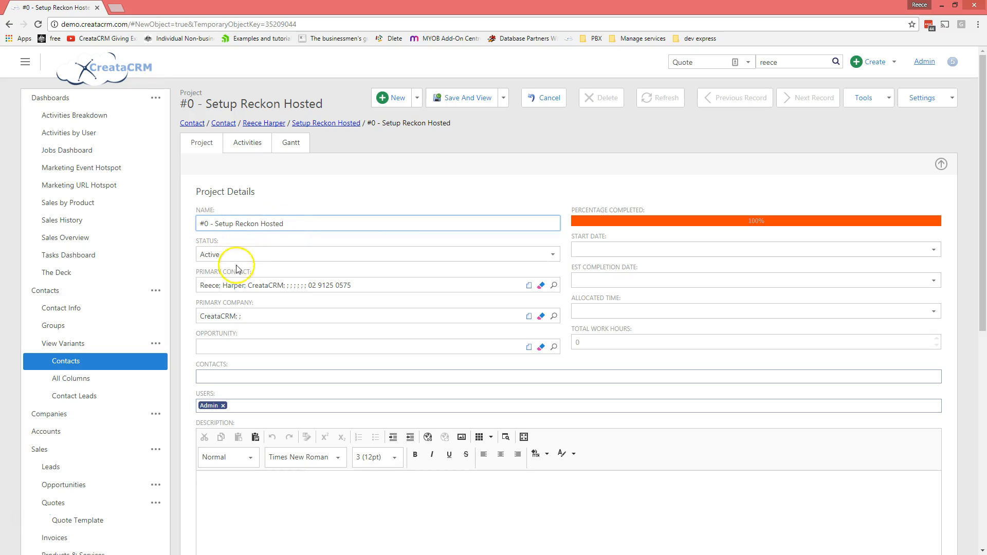
{"action": "left_click_drag", "start_coordinate": [282, 286], "coordinate": [171, 230]}
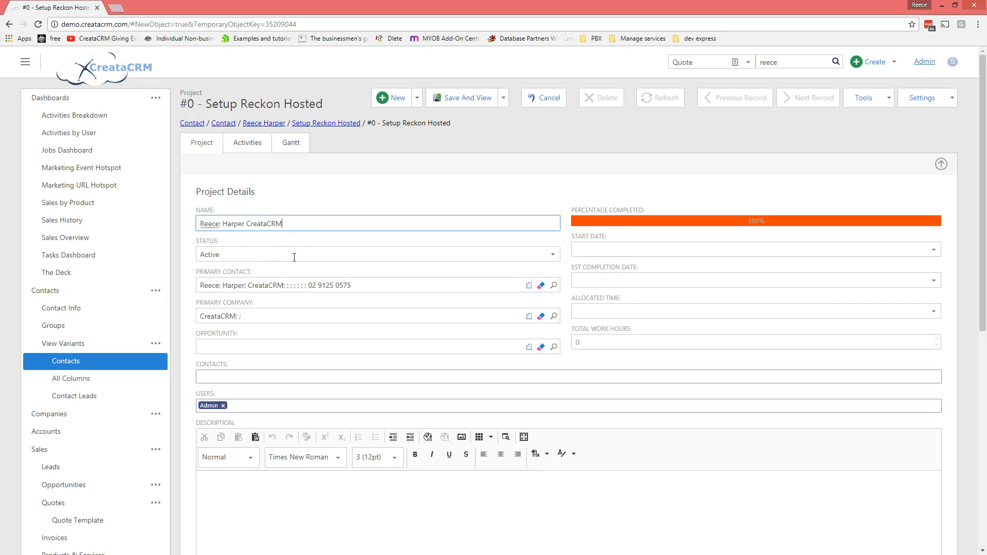
{"action": "left_click", "coordinate": [466, 98]}
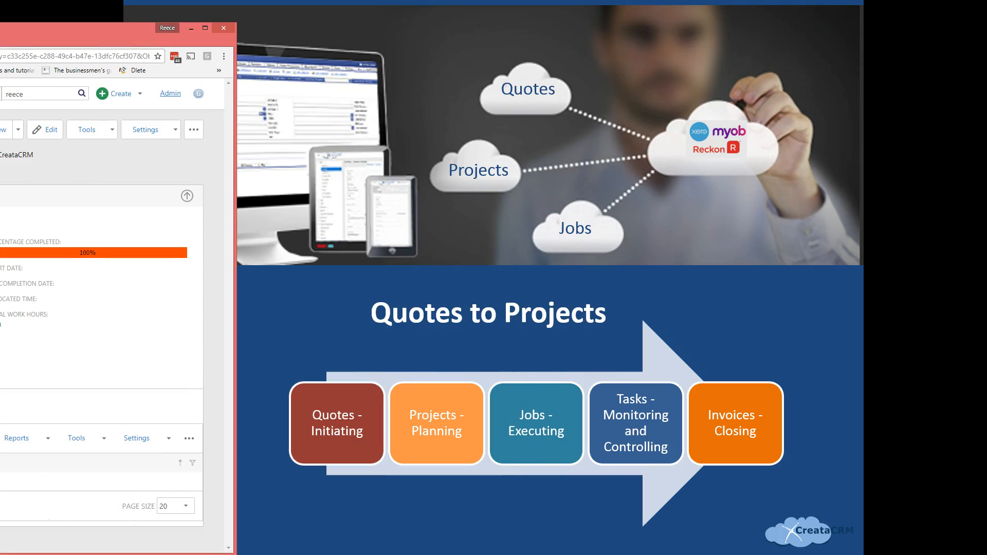
Step: Maximise the browser and show the project's Gantt chart
{"action": "left_click_drag", "start_coordinate": [84, 35], "coordinate": [504, 32]}
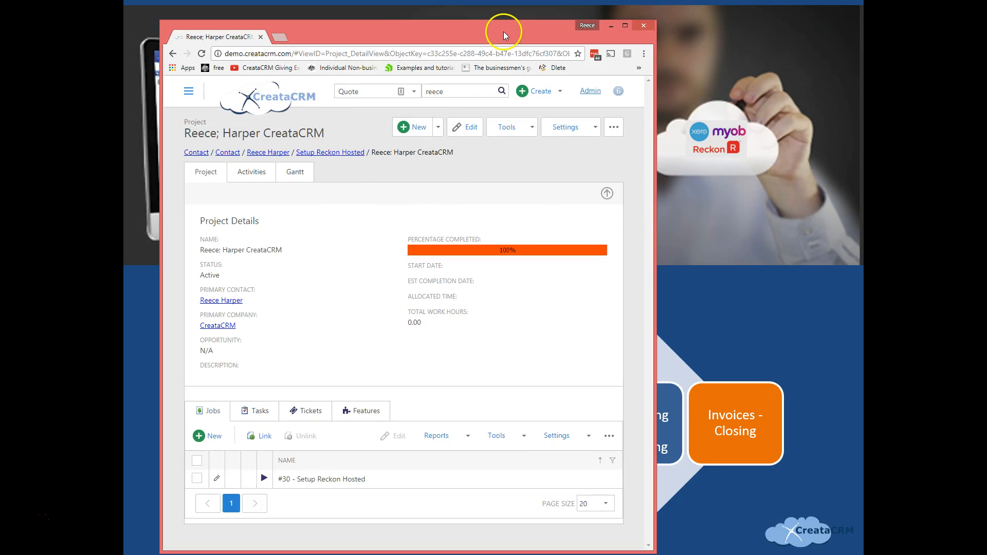
{"action": "double_click", "coordinate": [504, 32]}
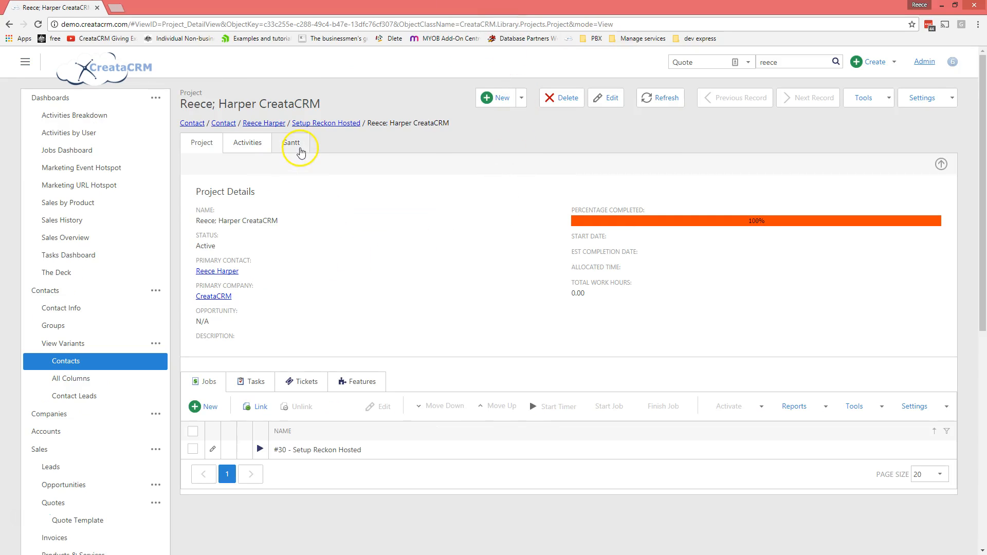
{"action": "left_click", "coordinate": [296, 146]}
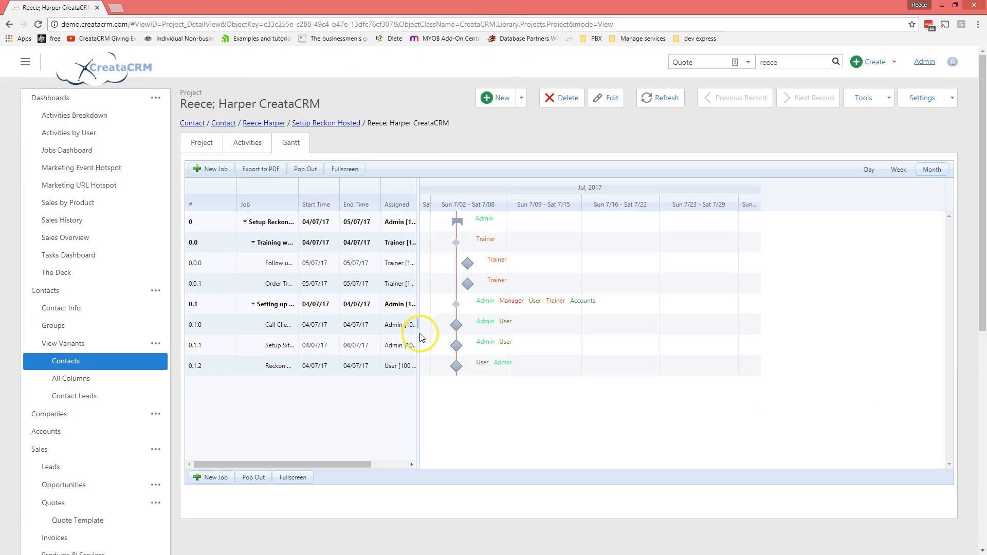
Step: Widen the Gantt grid and Job column, then move Training with Reckon below Setting up Reckon Reckon Site
{"action": "left_click_drag", "start_coordinate": [417, 222], "coordinate": [631, 232]}
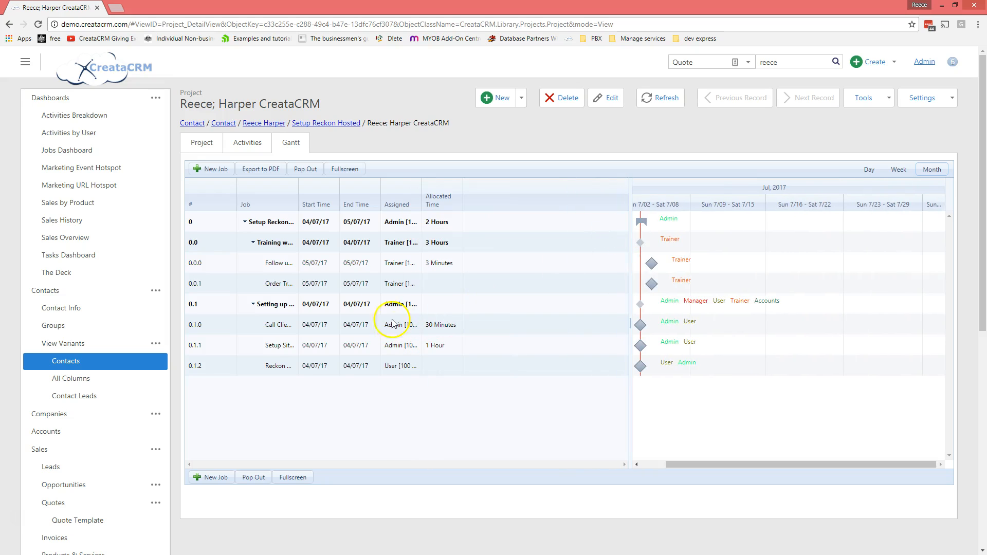
{"action": "left_click", "coordinate": [266, 227]}
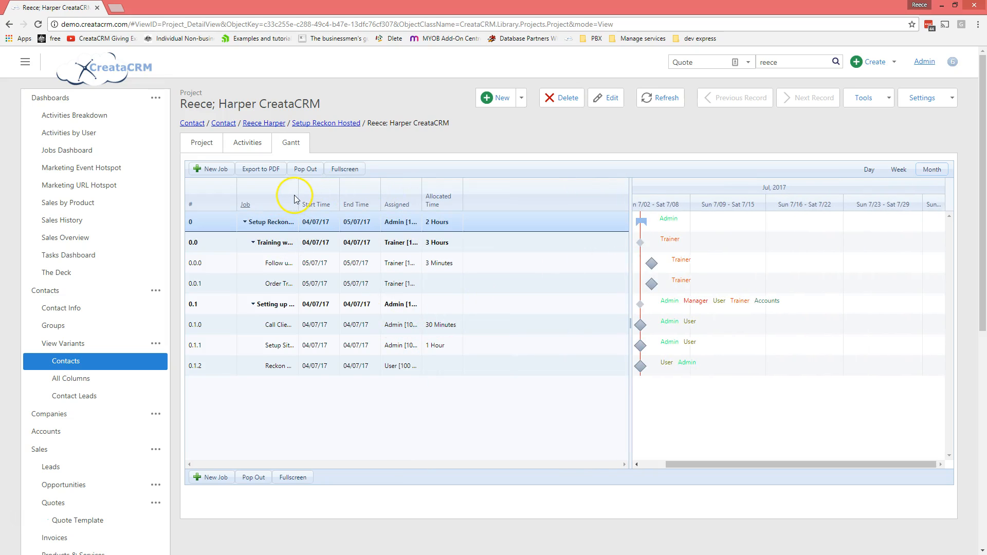
{"action": "left_click_drag", "start_coordinate": [298, 198], "coordinate": [424, 203]}
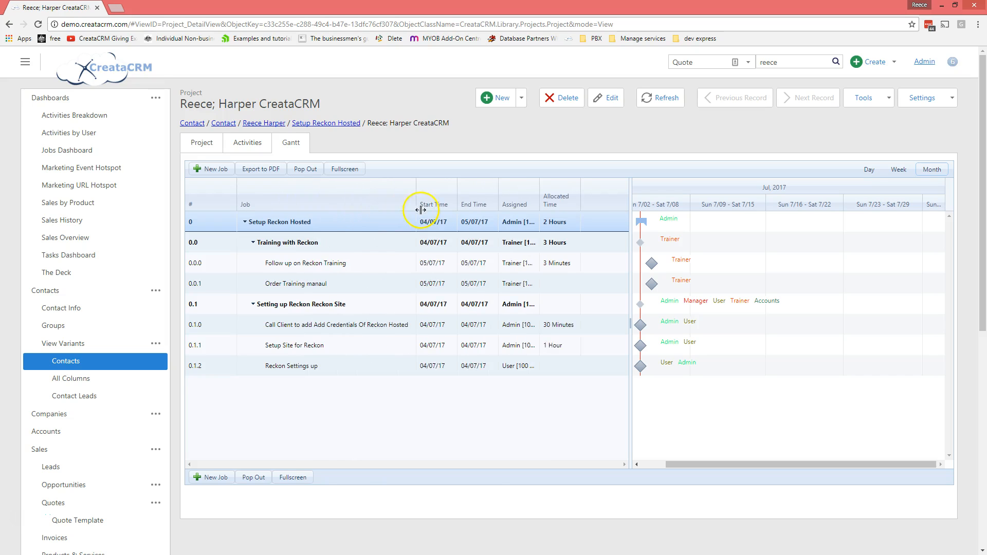
{"action": "left_click", "coordinate": [306, 252]}
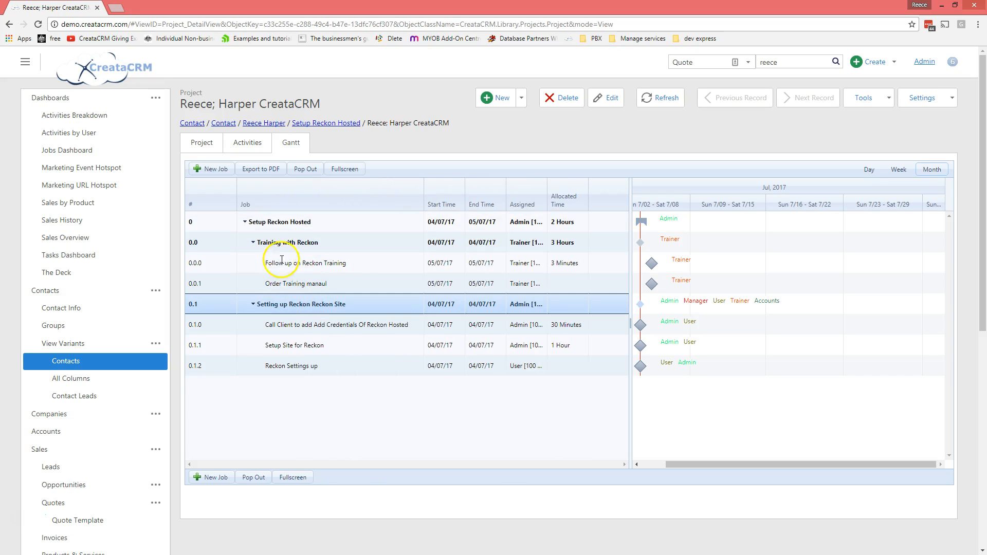
{"action": "left_click", "coordinate": [289, 240]}
{"action": "left_click_drag", "start_coordinate": [289, 240], "coordinate": [205, 373]}
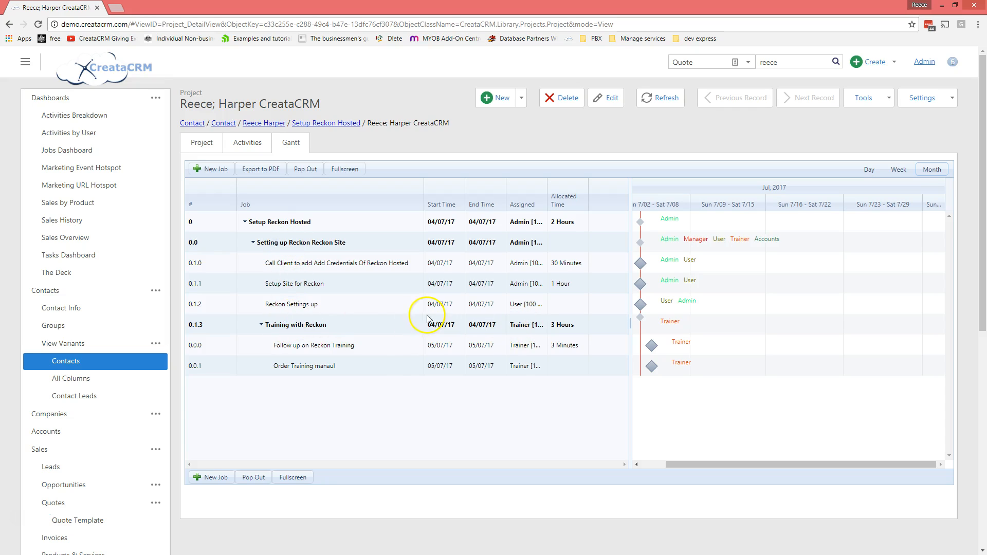
{"action": "left_click_drag", "start_coordinate": [547, 194], "coordinate": [598, 196]}
Step: Untick Admin from the Call Client and Reckon Settings up tasks so only User [100 %] remains
{"action": "left_click", "coordinate": [550, 242]}
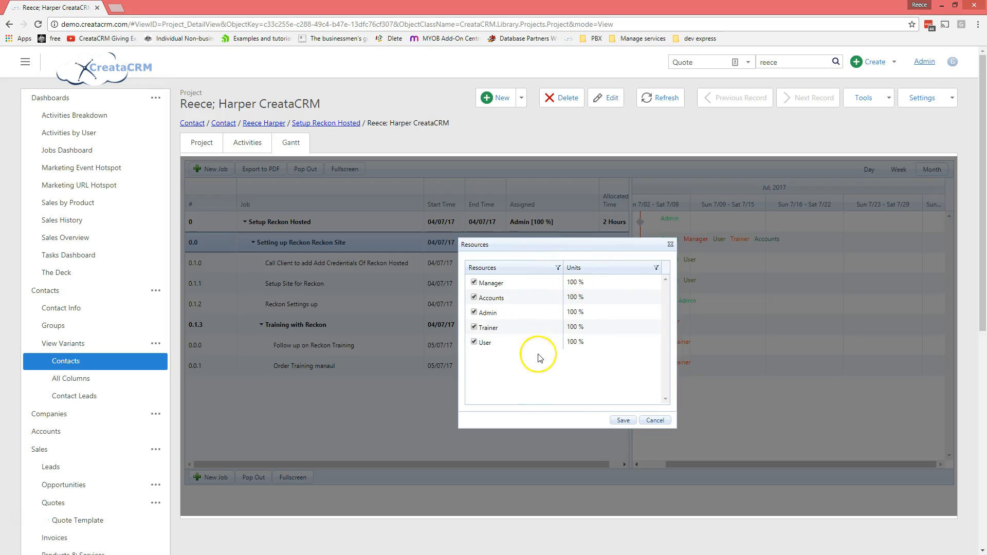
{"action": "left_click", "coordinate": [670, 246]}
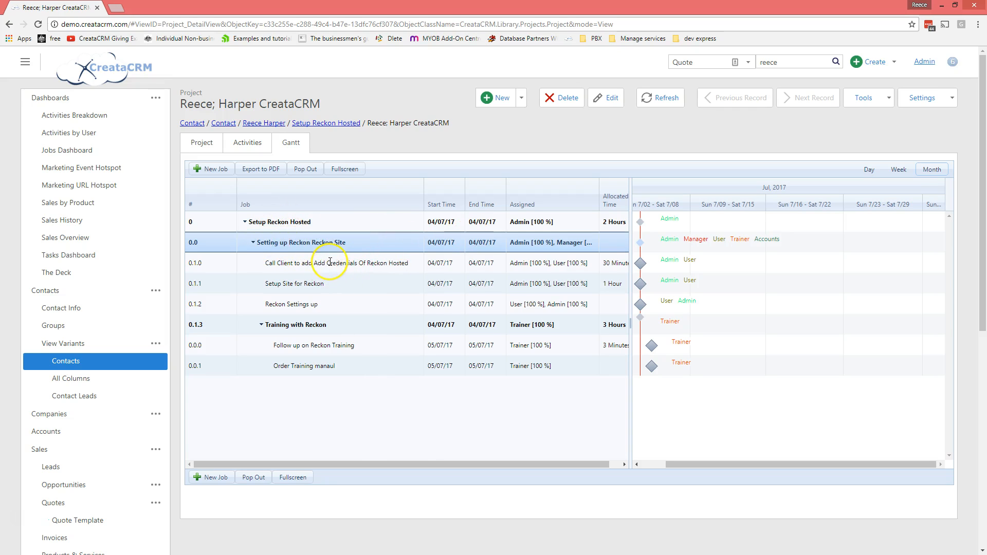
{"action": "double_click", "coordinate": [390, 262]}
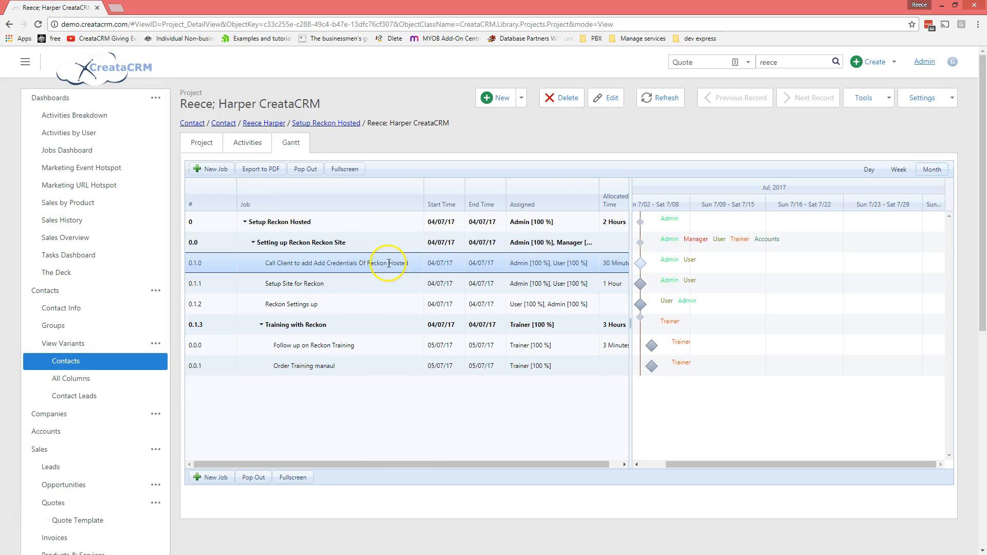
{"action": "left_click", "coordinate": [545, 262]}
{"action": "left_click", "coordinate": [474, 313]}
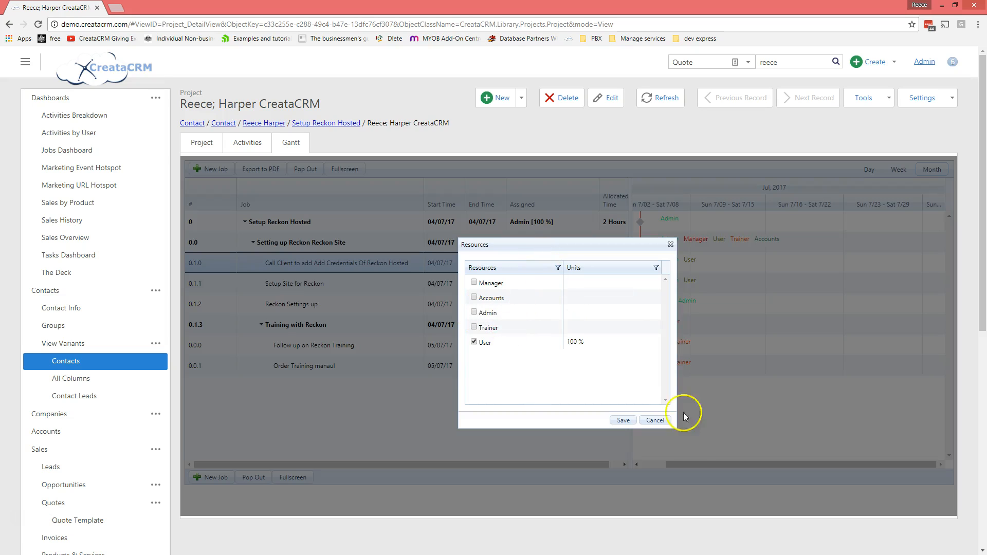
{"action": "left_click", "coordinate": [623, 421]}
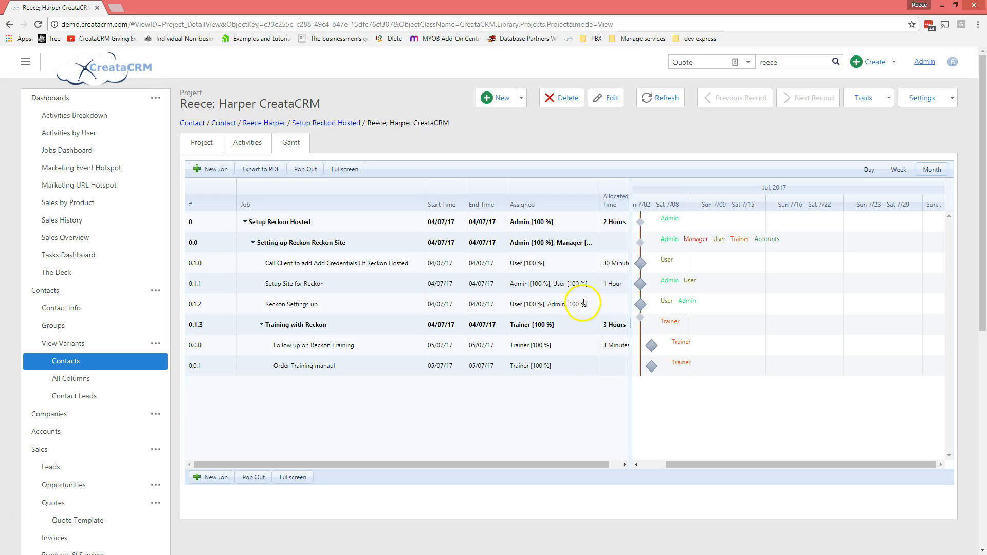
{"action": "left_click", "coordinate": [529, 304]}
{"action": "left_click", "coordinate": [474, 313]}
{"action": "left_click", "coordinate": [629, 425]}
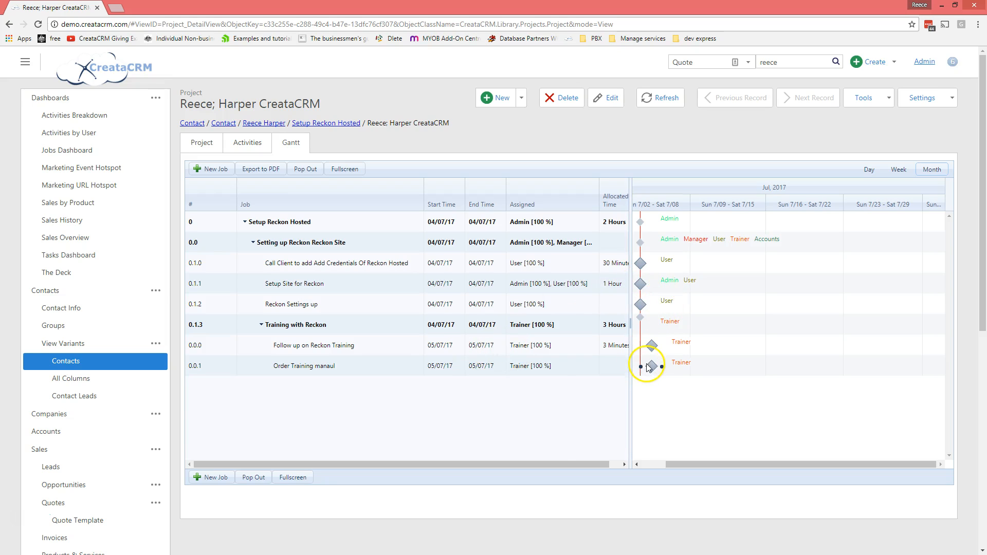
Step: Reschedule Order Training manaul to 12/07/17 and delete the dependency link between the training jobs
{"action": "left_click_drag", "start_coordinate": [651, 366], "coordinate": [760, 373]}
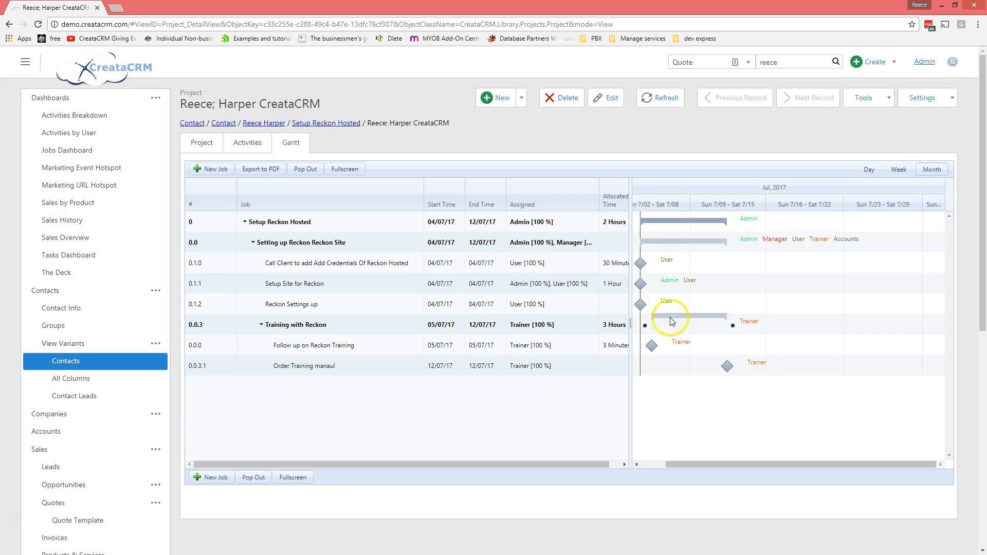
{"action": "left_click_drag", "start_coordinate": [661, 346], "coordinate": [727, 366]}
{"action": "left_click_drag", "start_coordinate": [644, 347], "coordinate": [730, 325]}
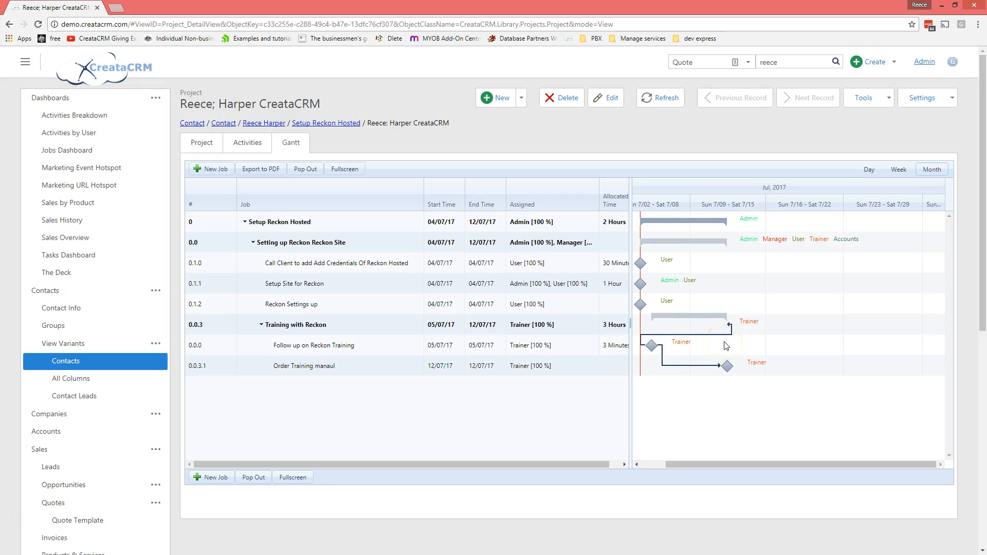
{"action": "left_click", "coordinate": [702, 335]}
{"action": "key", "text": "Delete"}
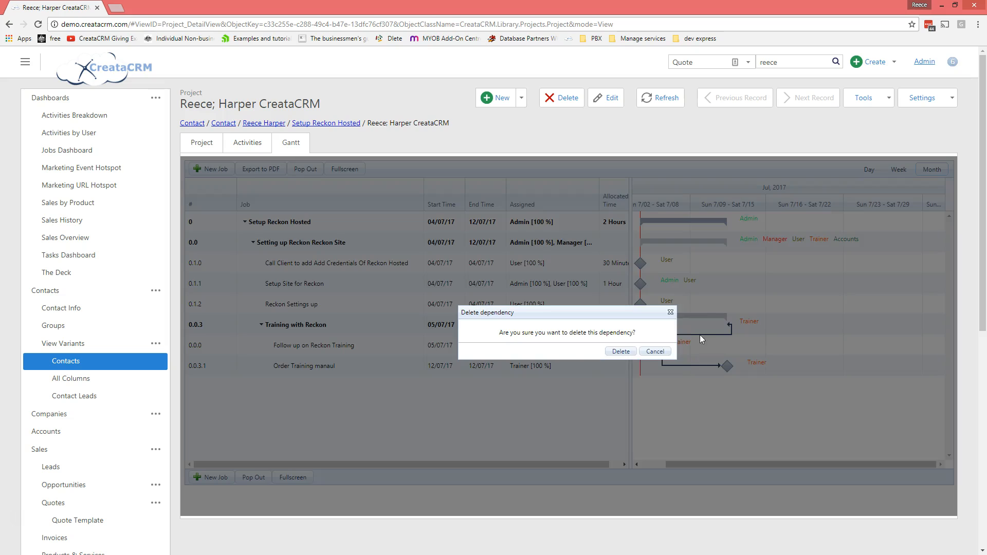
{"action": "left_click", "coordinate": [624, 351]}
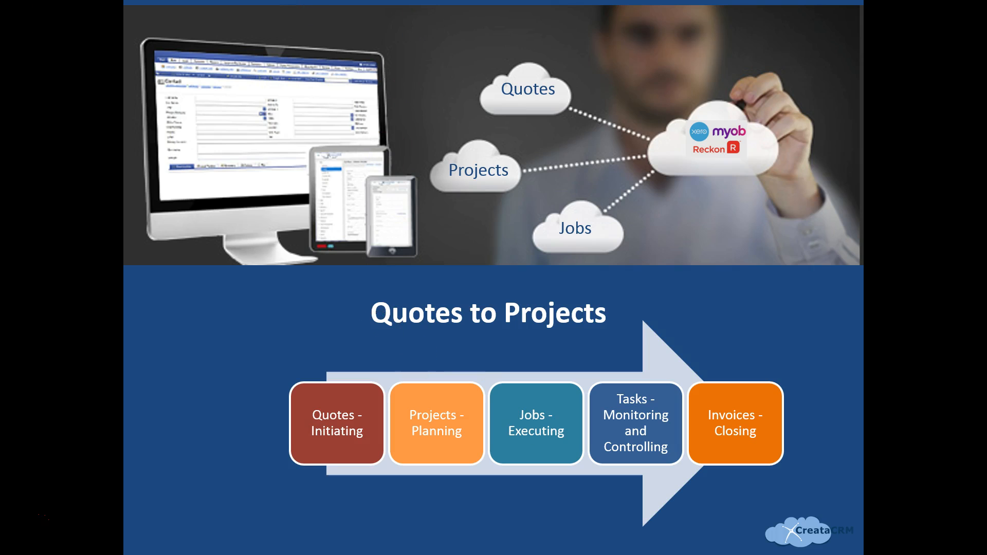
Step: Maximise the browser over the slide and return to the project's Gantt chart
{"action": "left_click_drag", "start_coordinate": [0, 49], "coordinate": [559, 64]}
{"action": "double_click", "coordinate": [560, 64]}
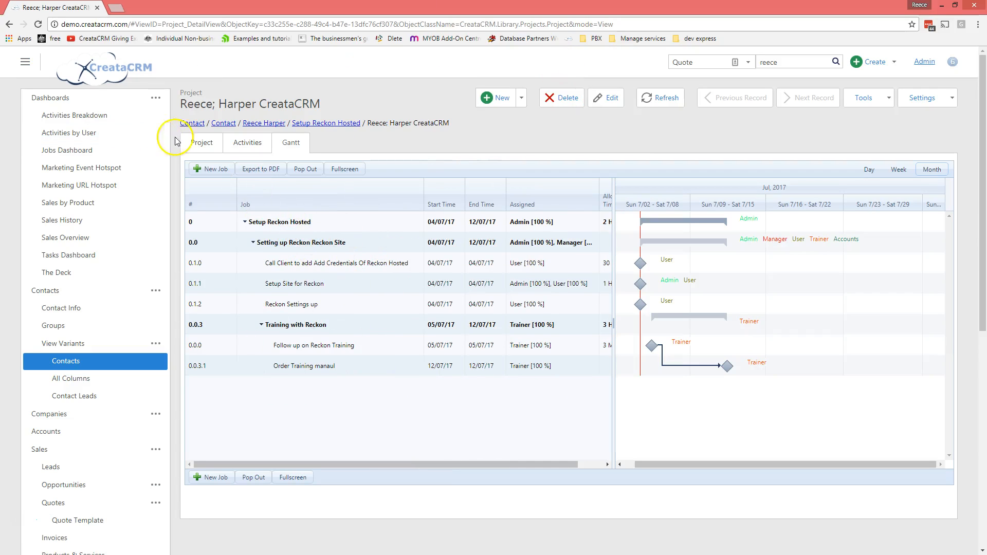
{"action": "left_click", "coordinate": [203, 144]}
{"action": "left_click", "coordinate": [288, 143]}
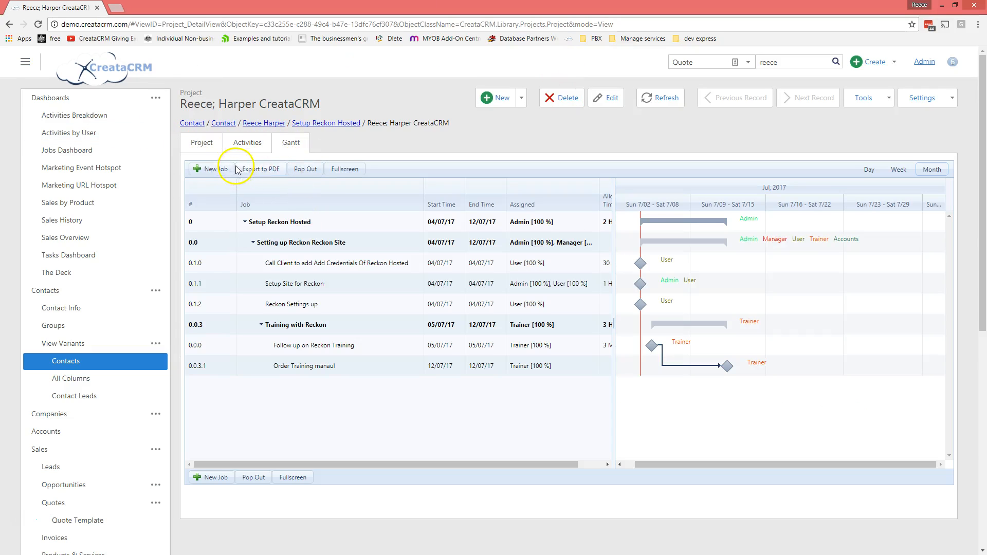
{"action": "left_click", "coordinate": [292, 241]}
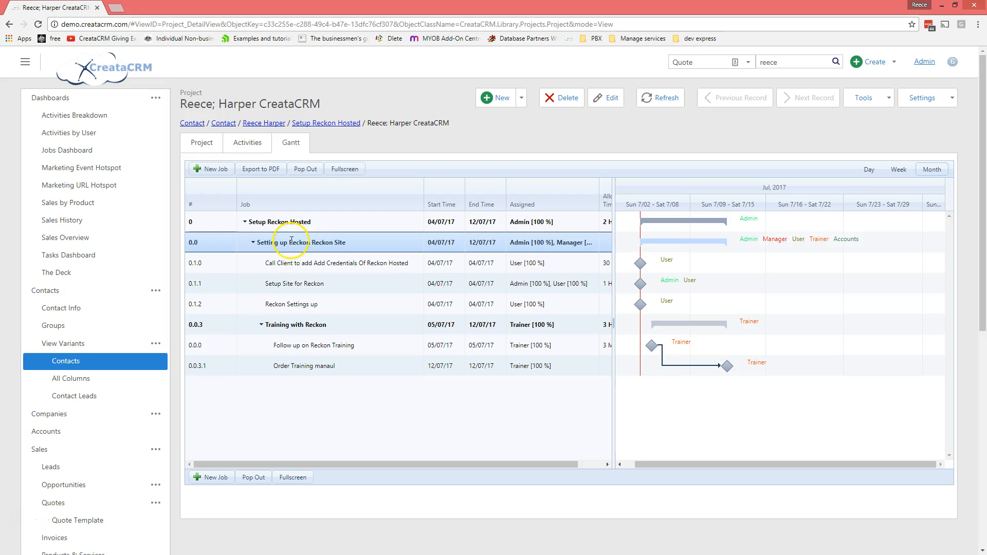
Step: Open job #31 Setting up Reckon Reckon Site's detail page and show its My Tasks list
{"action": "right_click", "coordinate": [291, 240]}
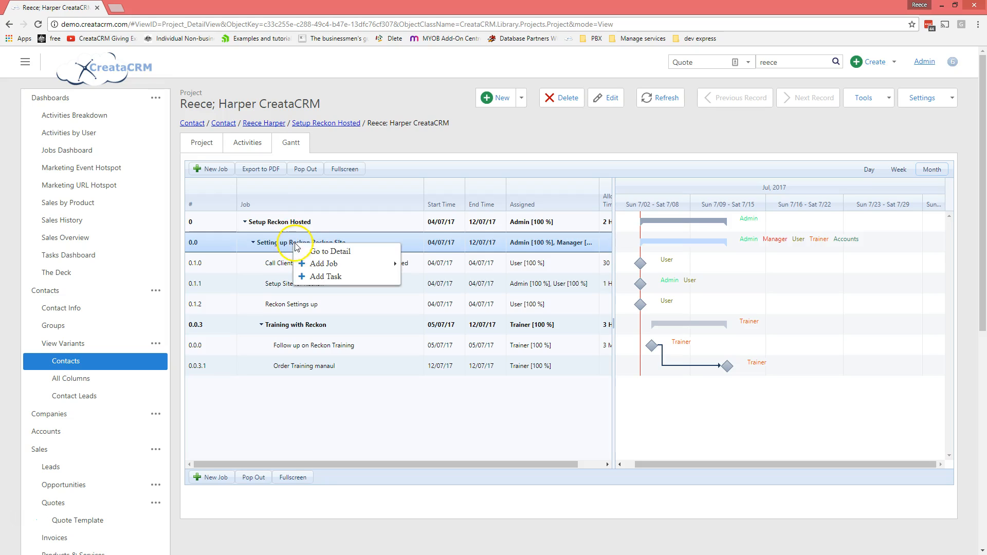
{"action": "left_click", "coordinate": [330, 252]}
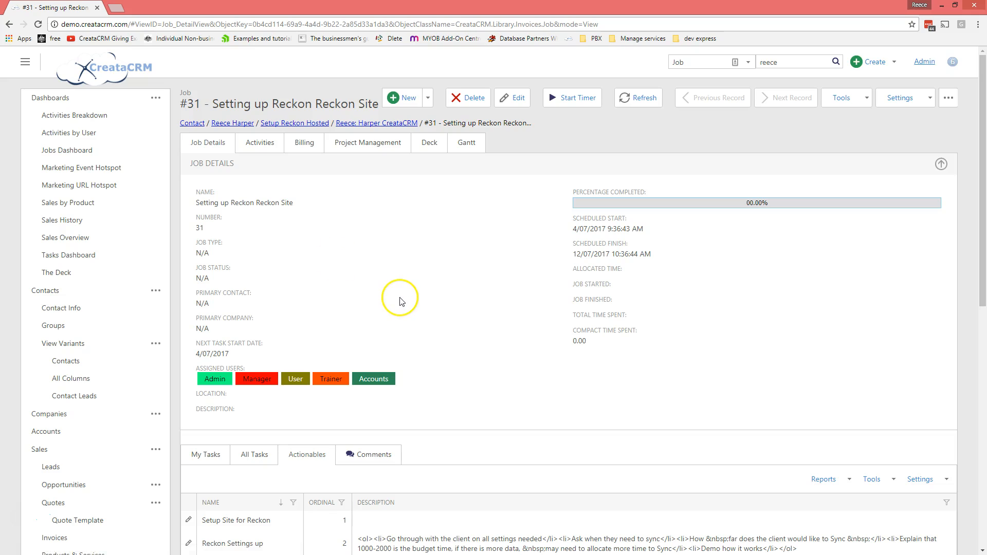
{"action": "scroll", "coordinate": [401, 297], "scroll_direction": "down", "scroll_amount": 2}
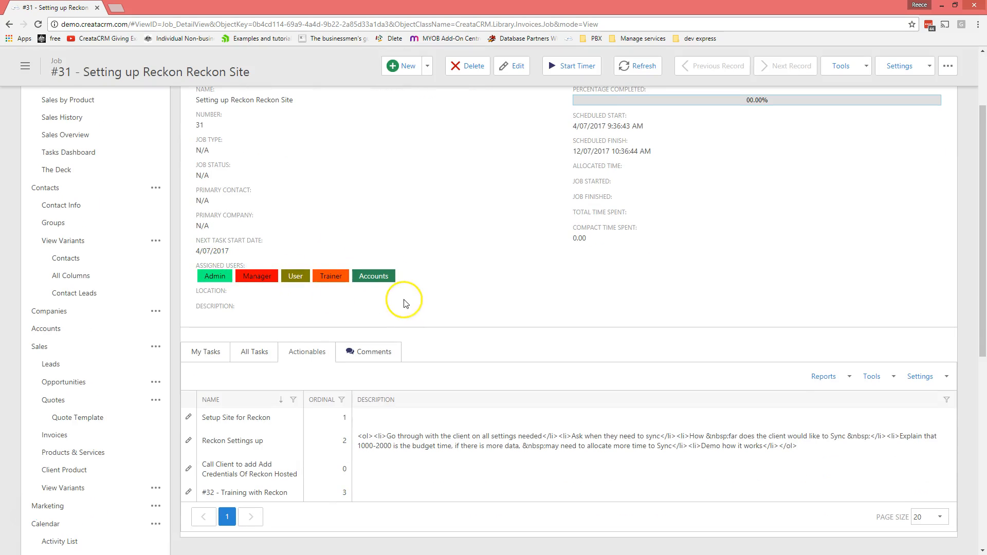
{"action": "scroll", "coordinate": [406, 298], "scroll_direction": "up", "scroll_amount": 2}
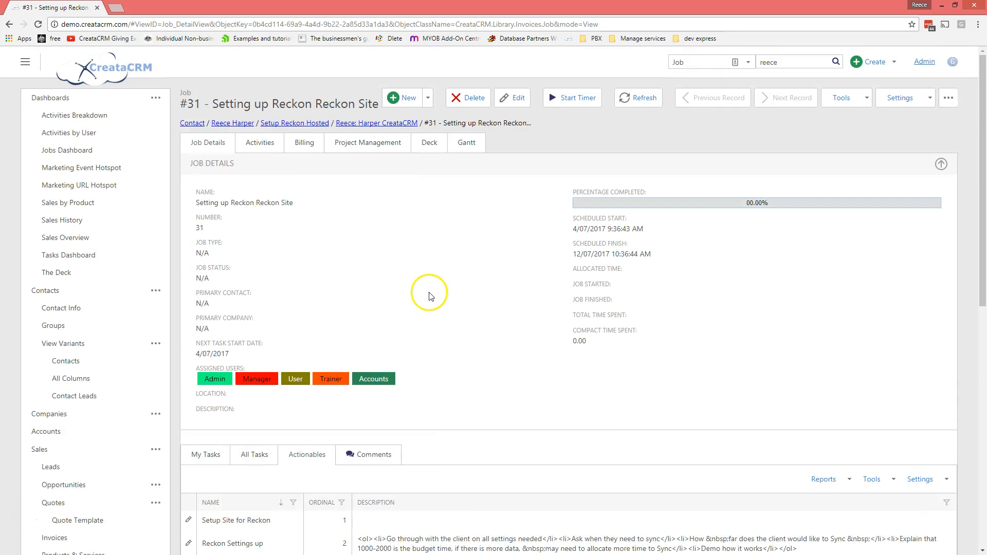
{"action": "scroll", "coordinate": [457, 326], "scroll_direction": "down", "scroll_amount": 2}
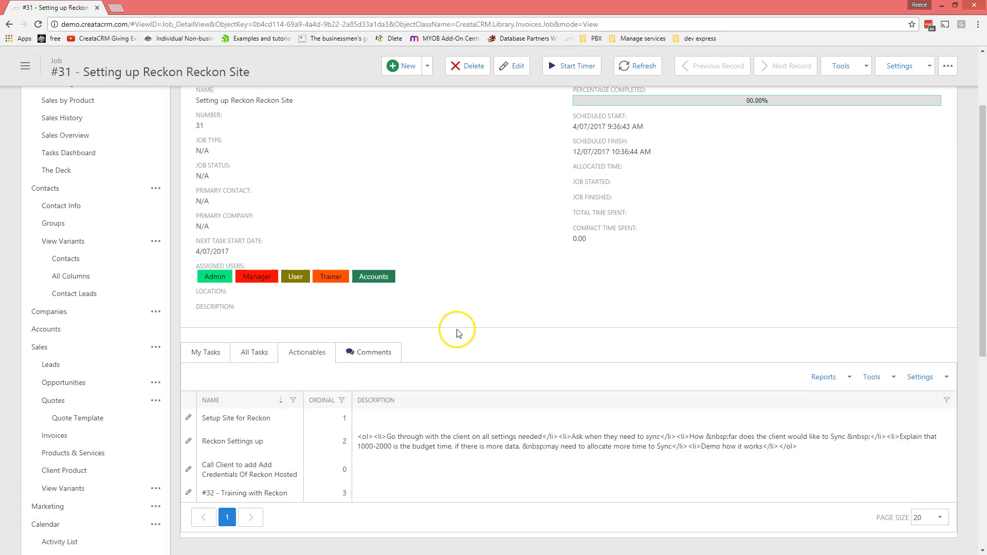
{"action": "left_click", "coordinate": [198, 351]}
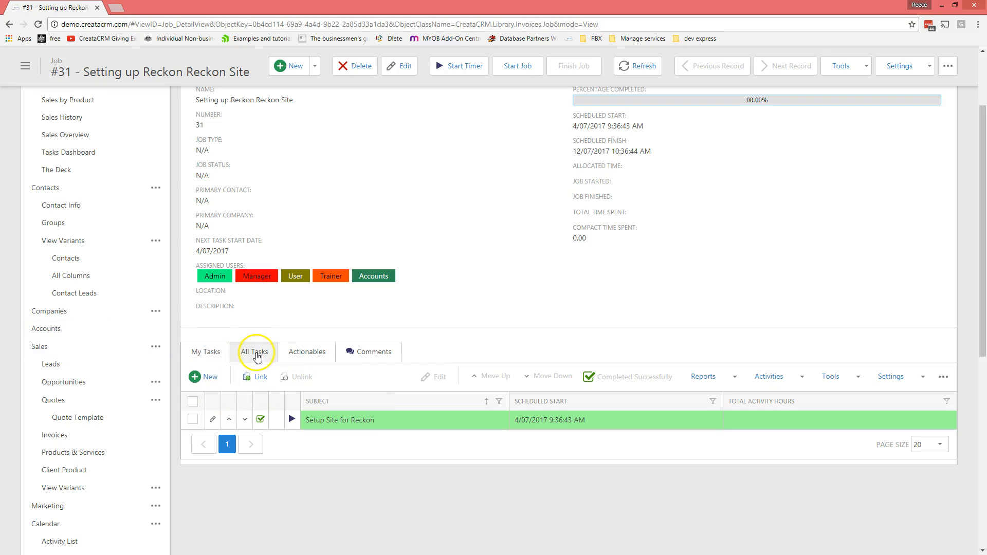
Step: Switch to All Tasks for jobs #31 and #32 and start the Setup Site for Reckon timer
{"action": "left_click", "coordinate": [257, 357]}
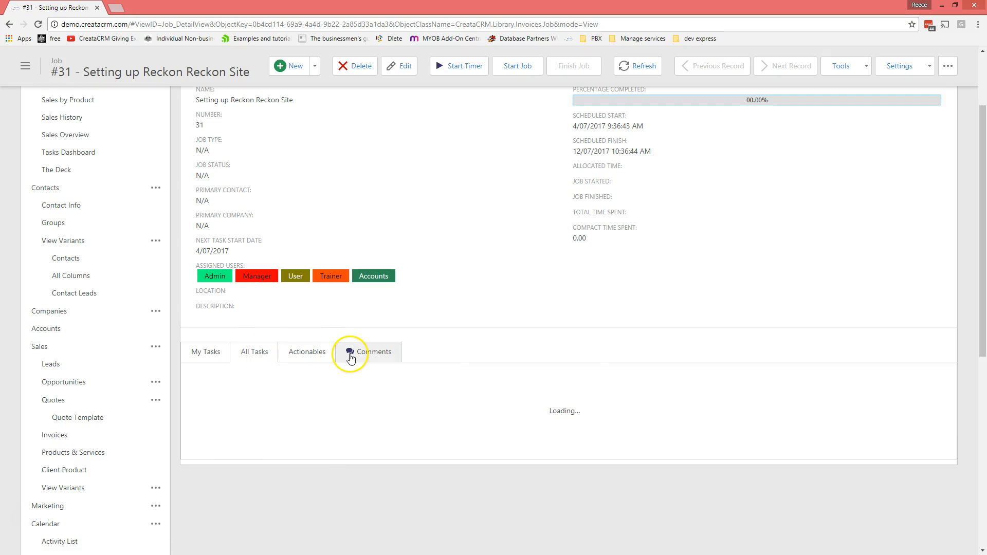
{"action": "scroll", "coordinate": [476, 397], "scroll_direction": "down", "scroll_amount": 3}
{"action": "scroll", "coordinate": [477, 396], "scroll_direction": "down", "scroll_amount": 1}
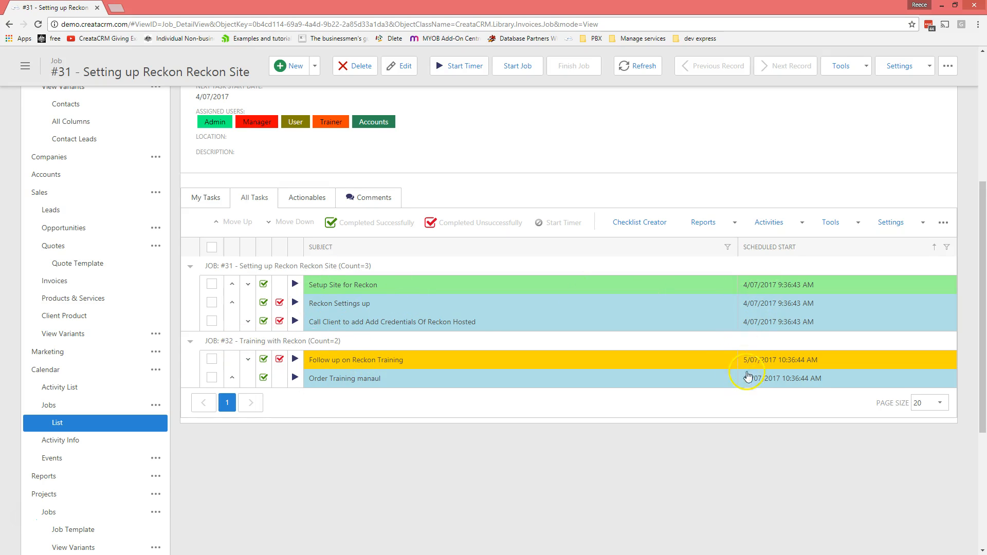
{"action": "scroll", "coordinate": [358, 316], "scroll_direction": "up", "scroll_amount": 1}
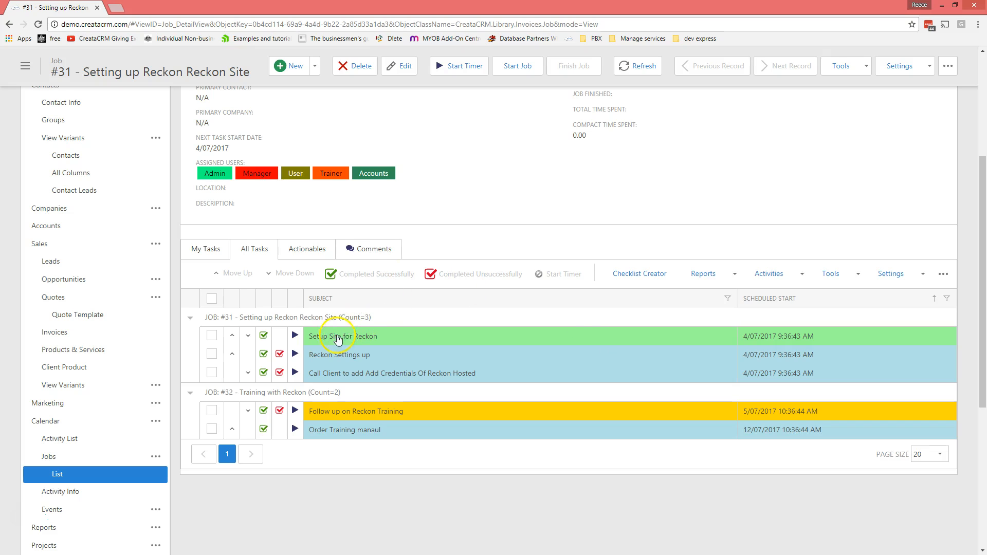
{"action": "left_click", "coordinate": [264, 335]}
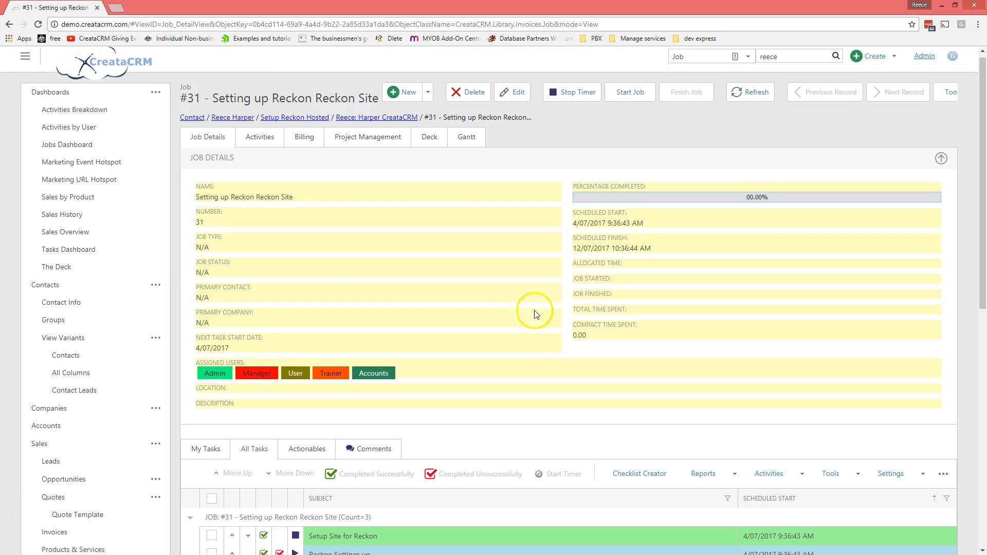
Step: Stop the Setup Site for Reckon timer and save the 44-second session with activity type Meeting
{"action": "scroll", "coordinate": [515, 335], "scroll_direction": "down", "scroll_amount": 4}
{"action": "scroll", "coordinate": [464, 356], "scroll_direction": "up", "scroll_amount": 1}
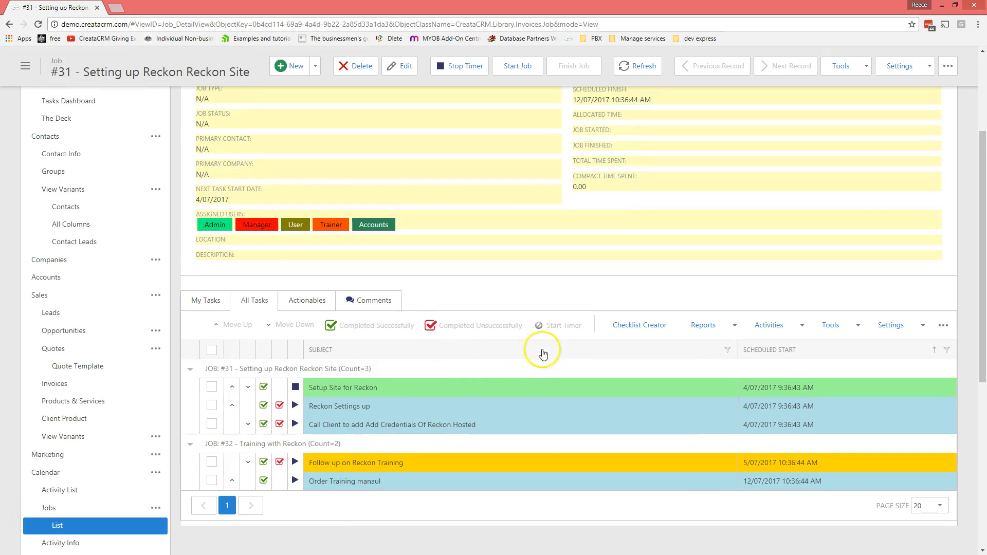
{"action": "left_click", "coordinate": [295, 387]}
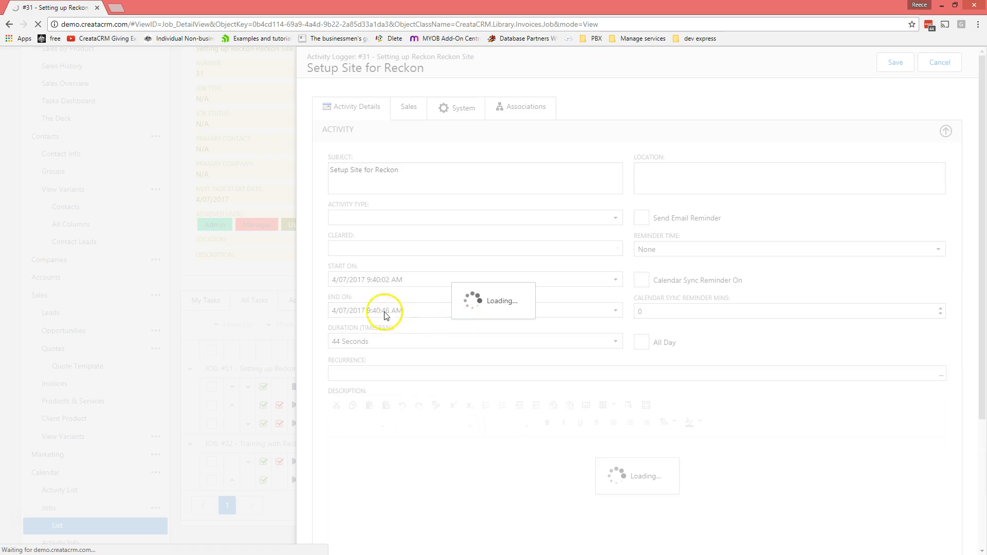
{"action": "left_click", "coordinate": [356, 221]}
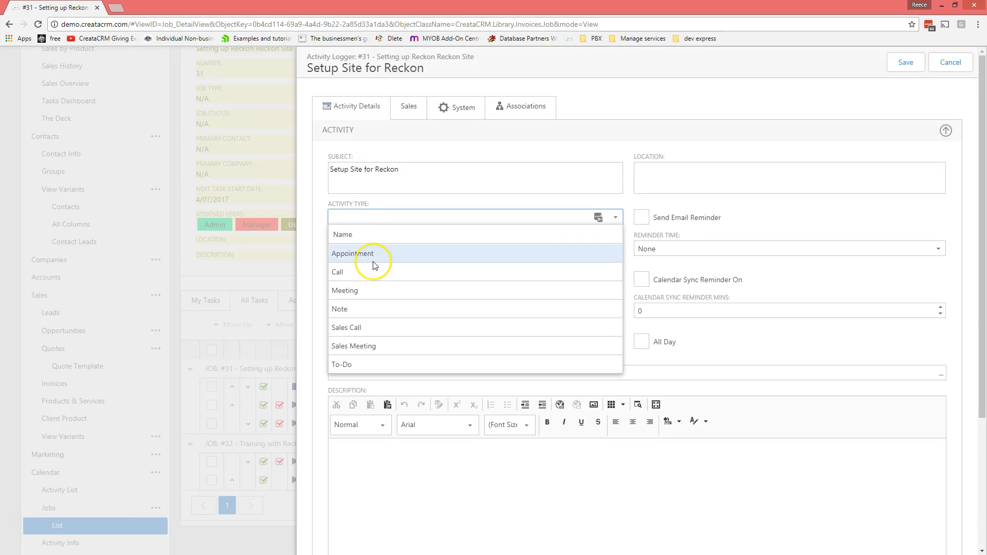
{"action": "left_click", "coordinate": [362, 294]}
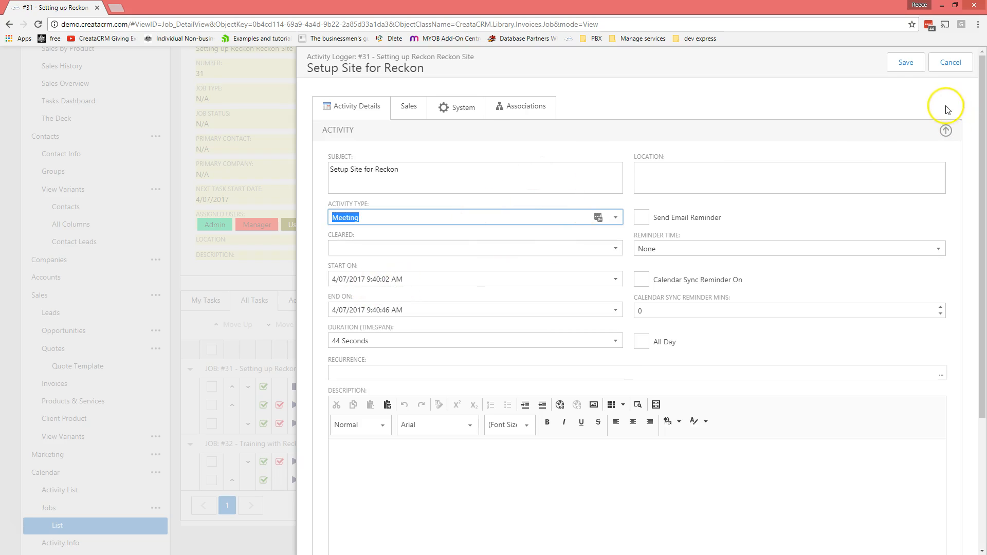
{"action": "left_click", "coordinate": [905, 65]}
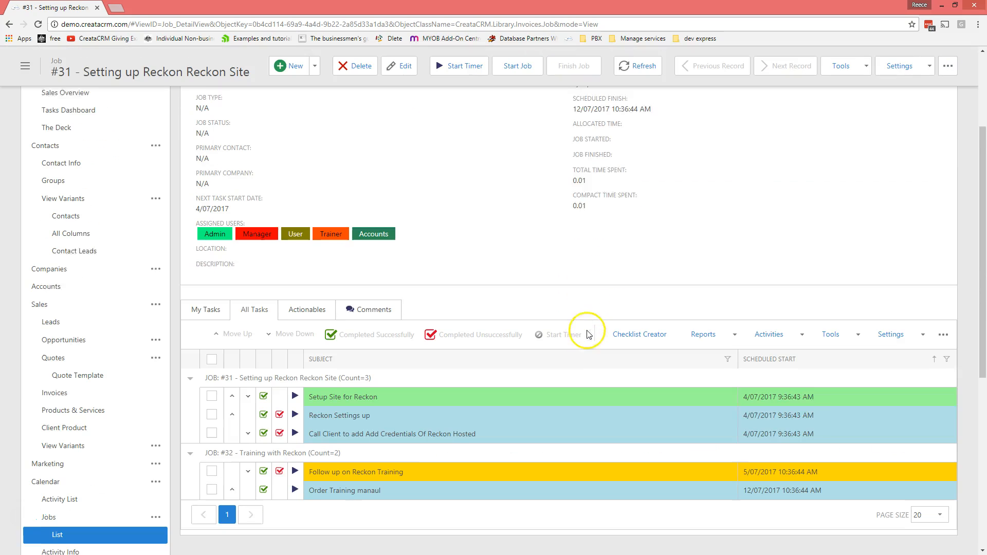
Step: Use the Column Chooser to add TOTAL ACTIVITY HOURS to job #31's task grid
{"action": "scroll", "coordinate": [588, 334], "scroll_direction": "down", "scroll_amount": 1}
{"action": "right_click", "coordinate": [813, 356]}
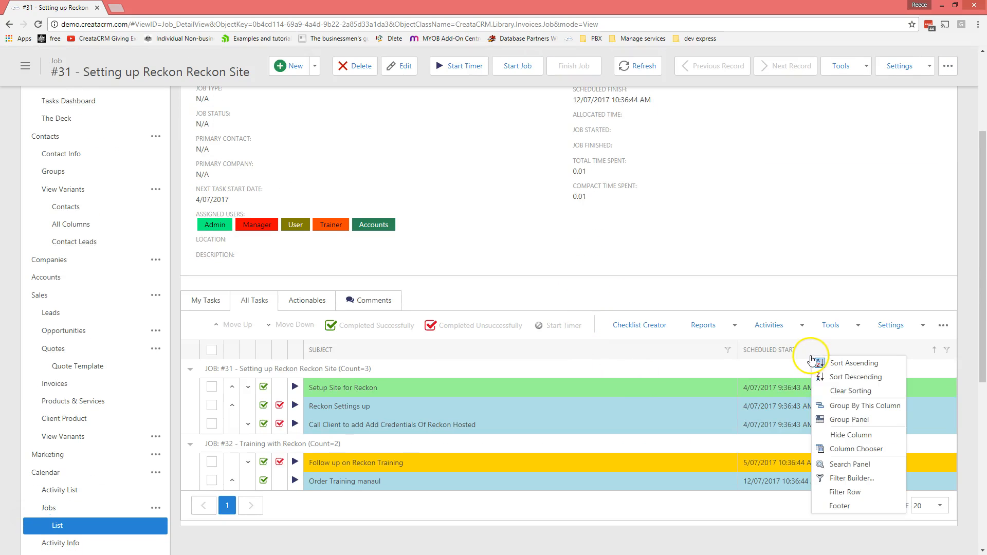
{"action": "left_click", "coordinate": [862, 455]}
{"action": "scroll", "coordinate": [910, 435], "scroll_direction": "down", "scroll_amount": 1}
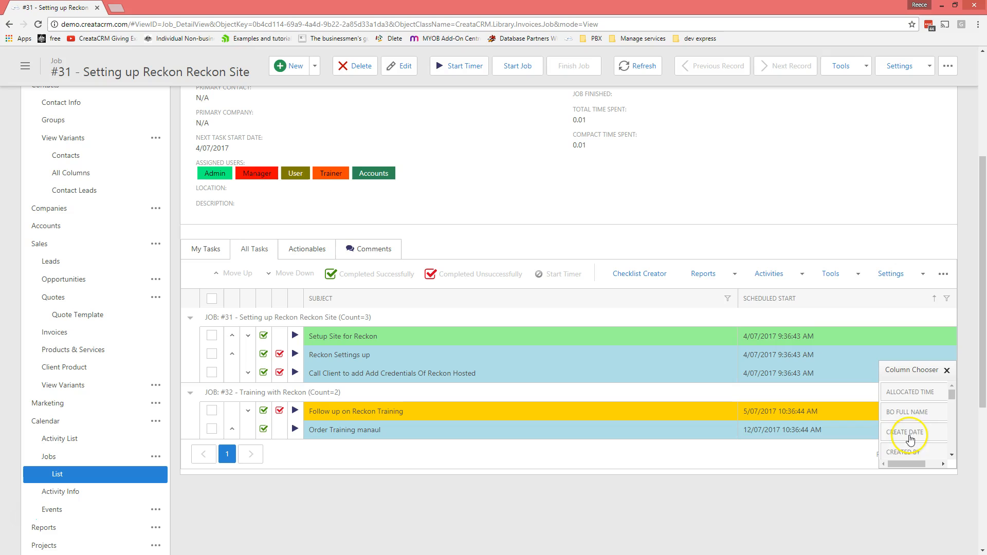
{"action": "scroll", "coordinate": [911, 436], "scroll_direction": "down", "scroll_amount": 5}
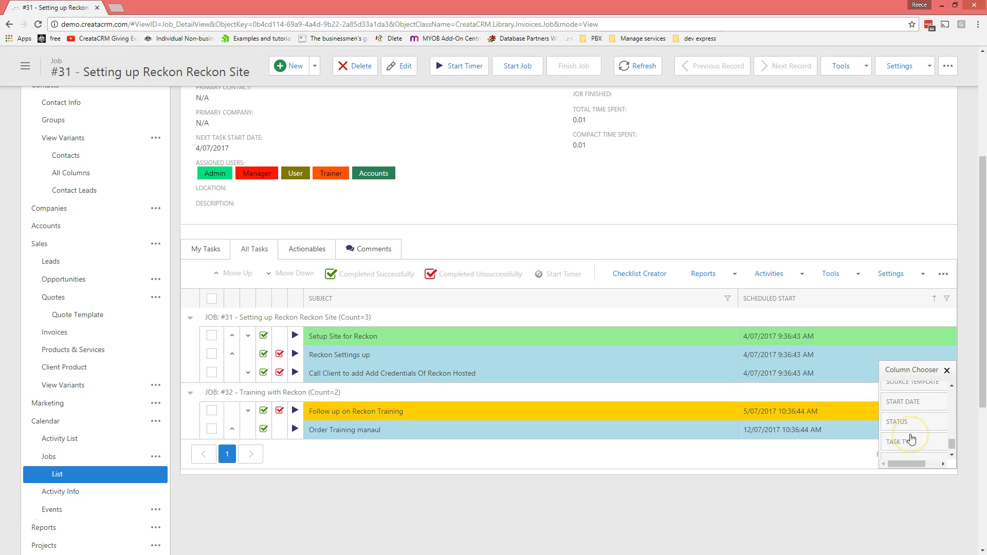
{"action": "left_click_drag", "start_coordinate": [915, 450], "coordinate": [950, 302]}
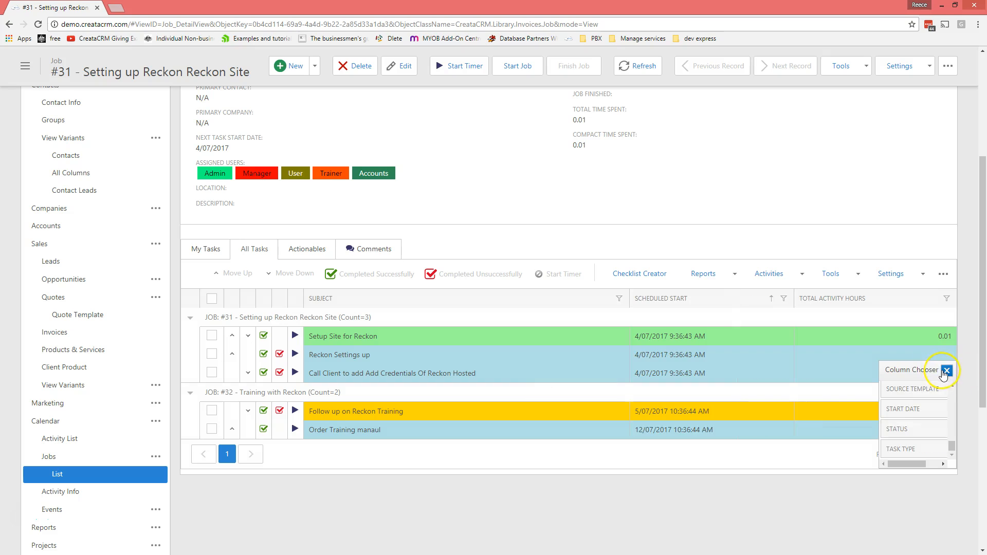
{"action": "left_click", "coordinate": [945, 372]}
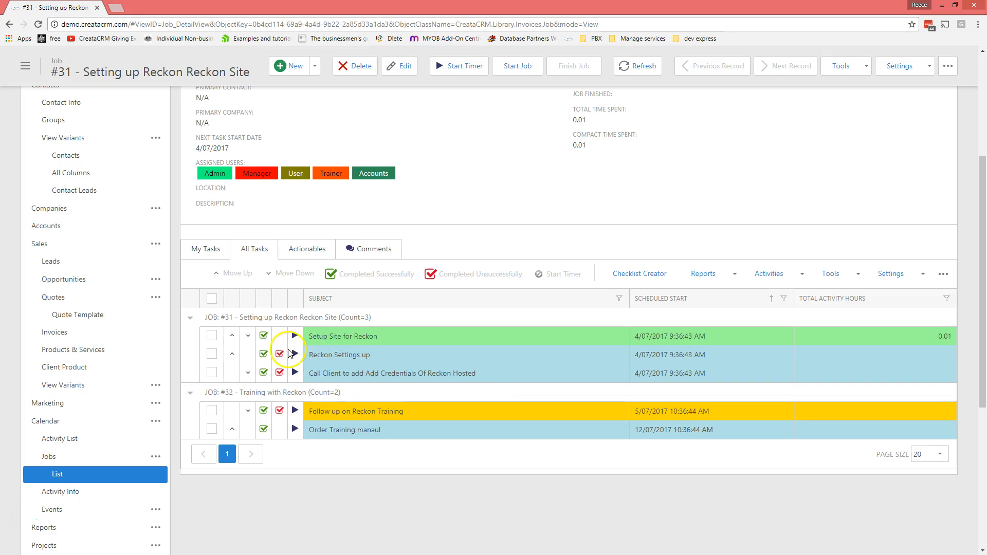
Step: Complete Setup Site for Reckon and Follow up Calls 2 successfully, and Call Client unsuccessfully
{"action": "left_click", "coordinate": [263, 337]}
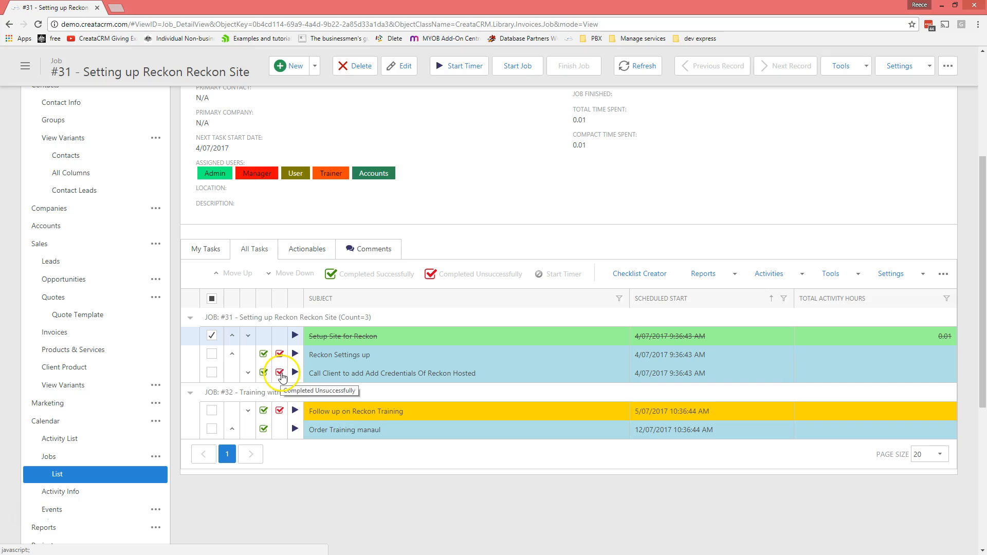
{"action": "left_click", "coordinate": [280, 373]}
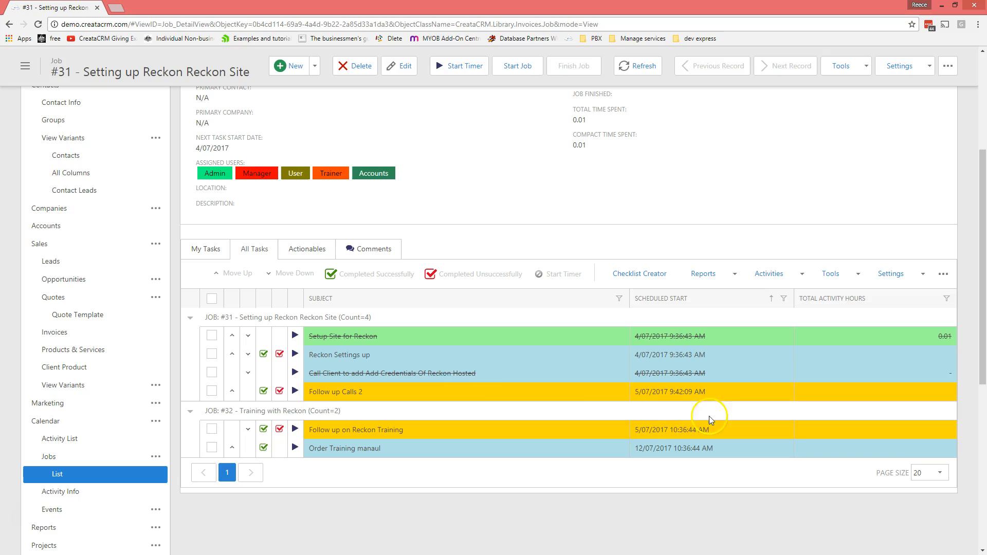
{"action": "left_click", "coordinate": [263, 391]}
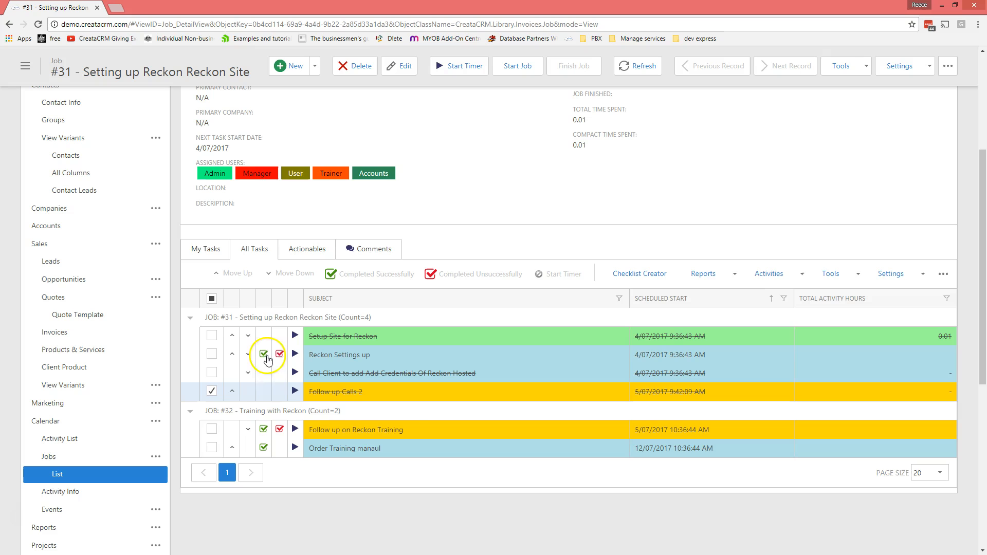
Step: Review job #31's updated task list at 40.00% done and switch to its Gantt chart
{"action": "scroll", "coordinate": [411, 358], "scroll_direction": "down", "scroll_amount": 1}
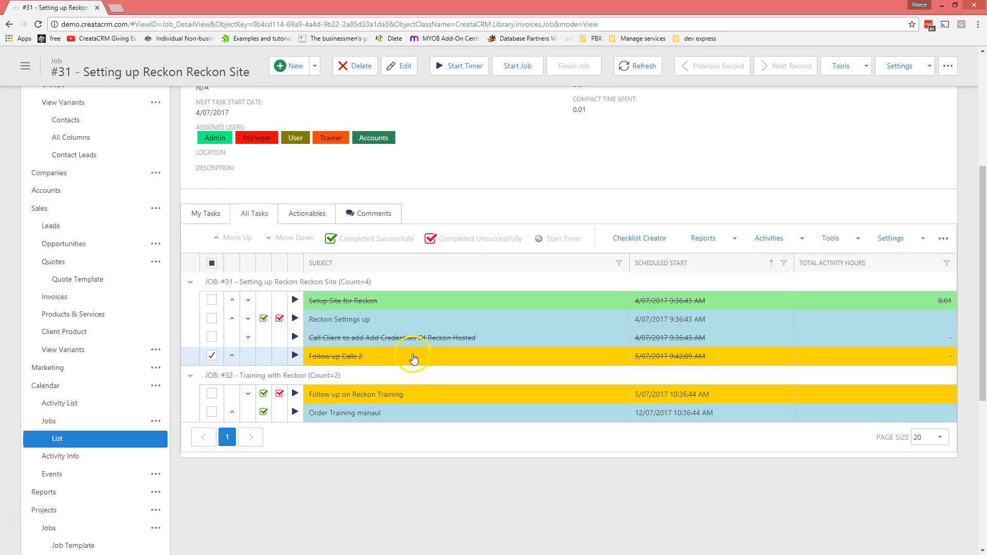
{"action": "scroll", "coordinate": [414, 359], "scroll_direction": "up", "scroll_amount": 2}
{"action": "scroll", "coordinate": [417, 339], "scroll_direction": "down", "scroll_amount": 2}
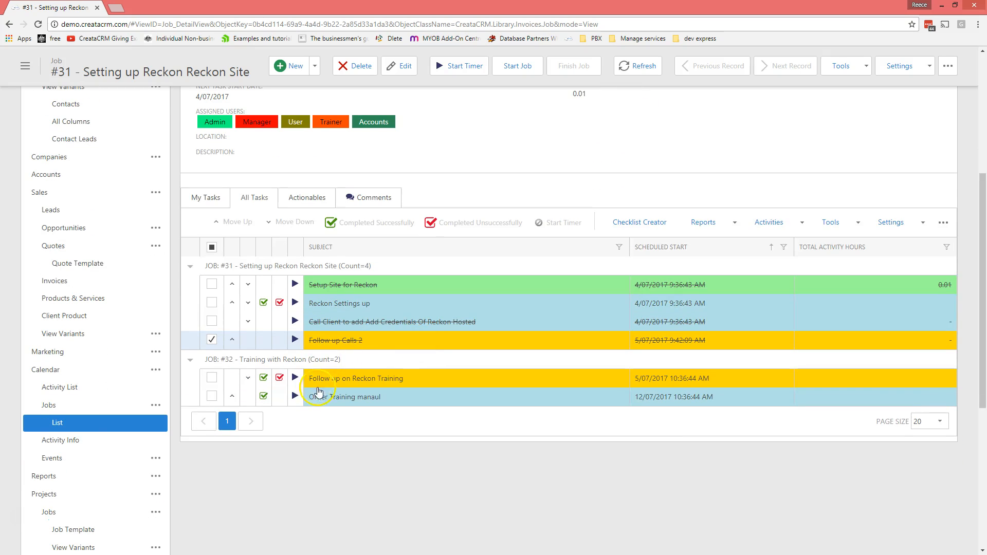
{"action": "scroll", "coordinate": [350, 407], "scroll_direction": "up", "scroll_amount": 1}
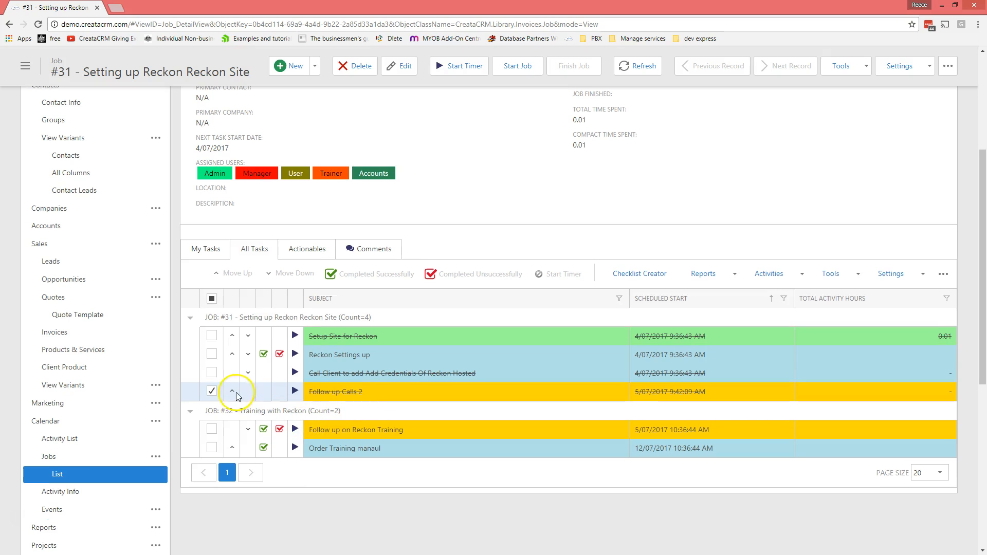
{"action": "left_click_drag", "start_coordinate": [246, 411], "coordinate": [281, 420]}
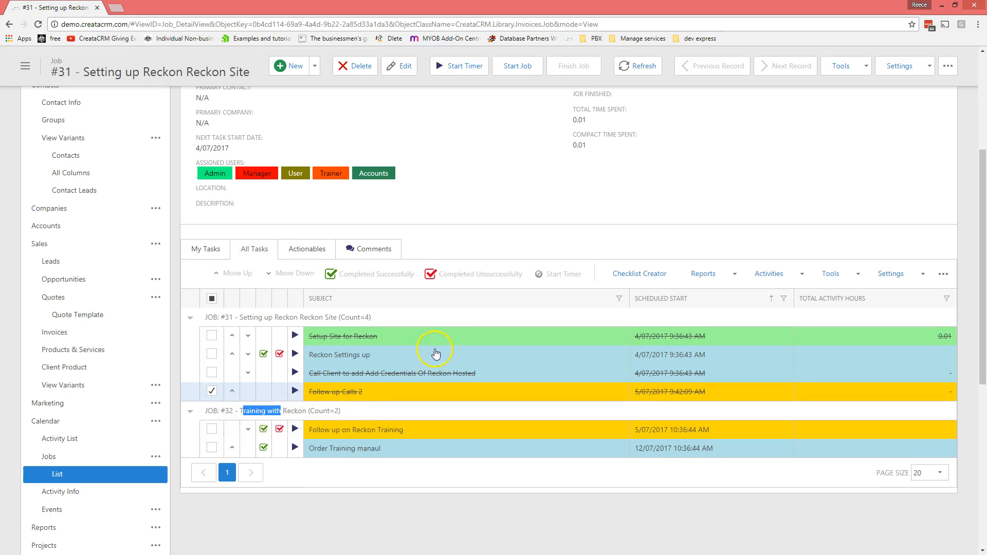
{"action": "scroll", "coordinate": [436, 353], "scroll_direction": "up", "scroll_amount": 5}
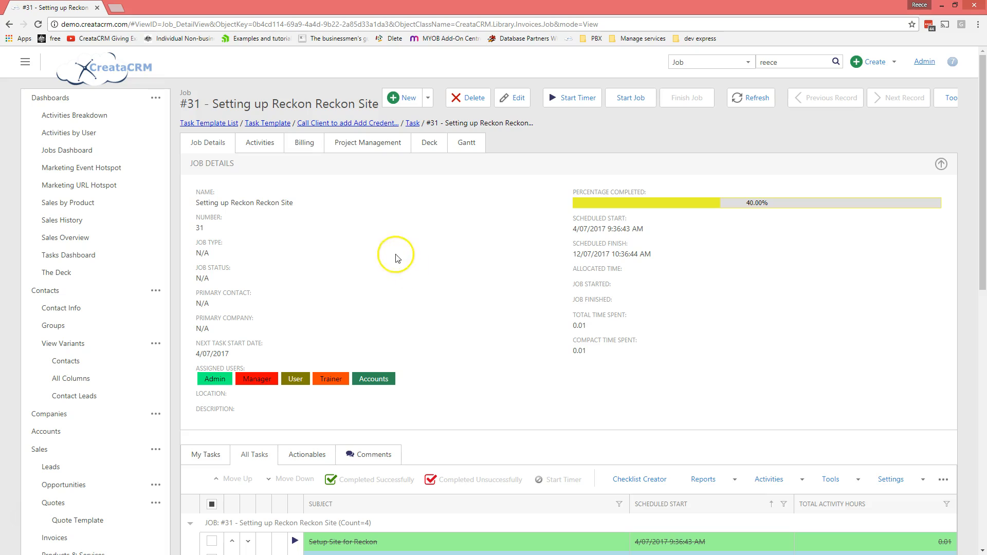
{"action": "left_click", "coordinate": [453, 149]}
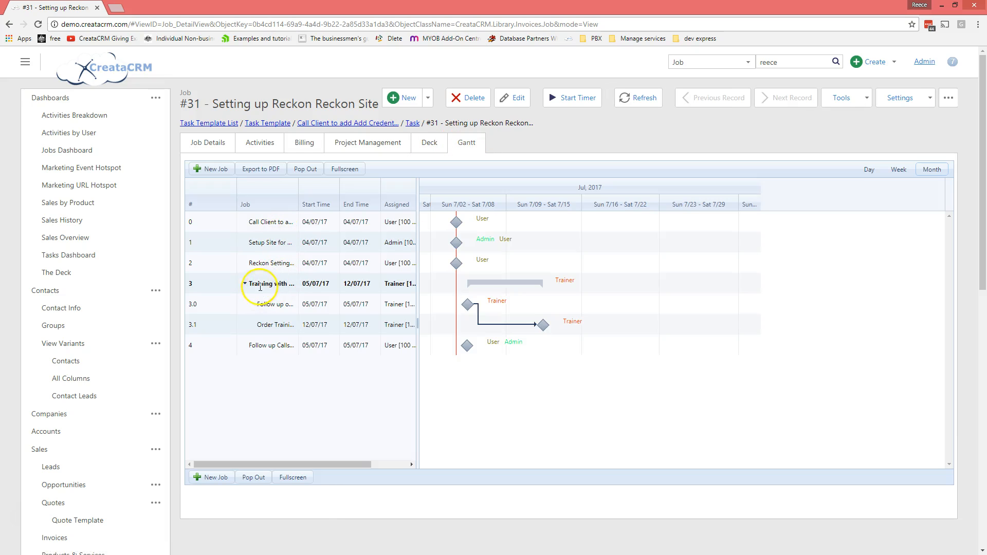
Step: Widen the Gantt Job column and open job #32 Training with Reckon via Go to Detail
{"action": "left_click", "coordinate": [260, 286]}
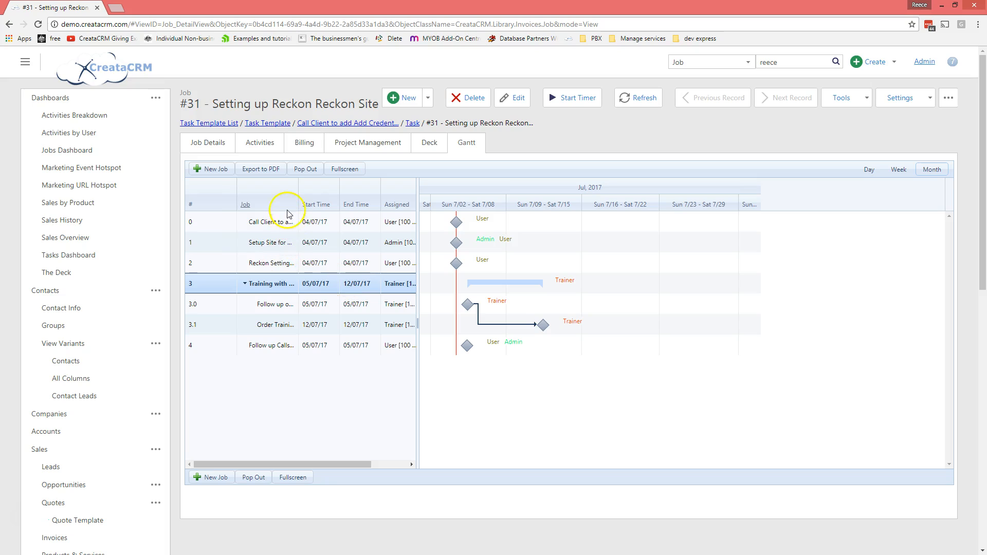
{"action": "left_click_drag", "start_coordinate": [298, 192], "coordinate": [371, 207]}
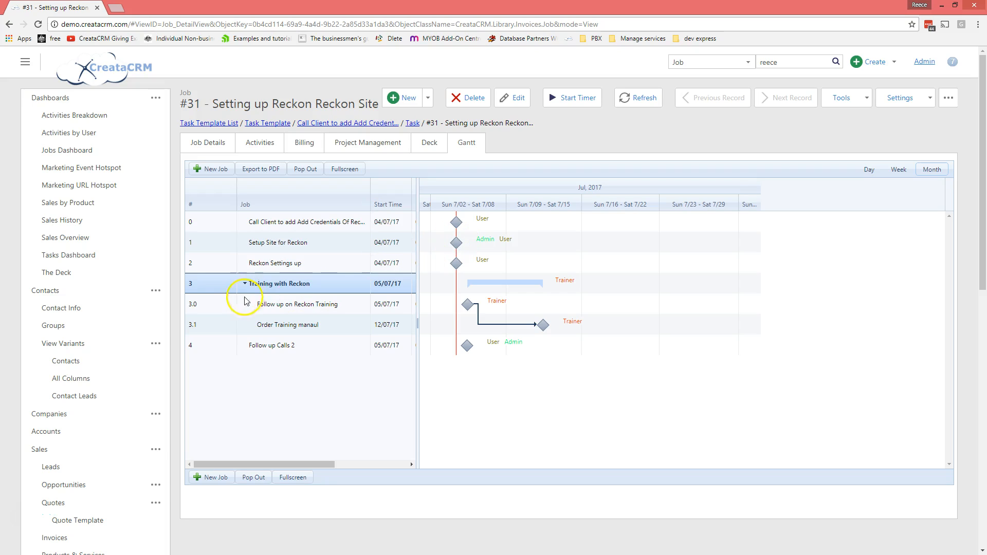
{"action": "right_click", "coordinate": [261, 287]}
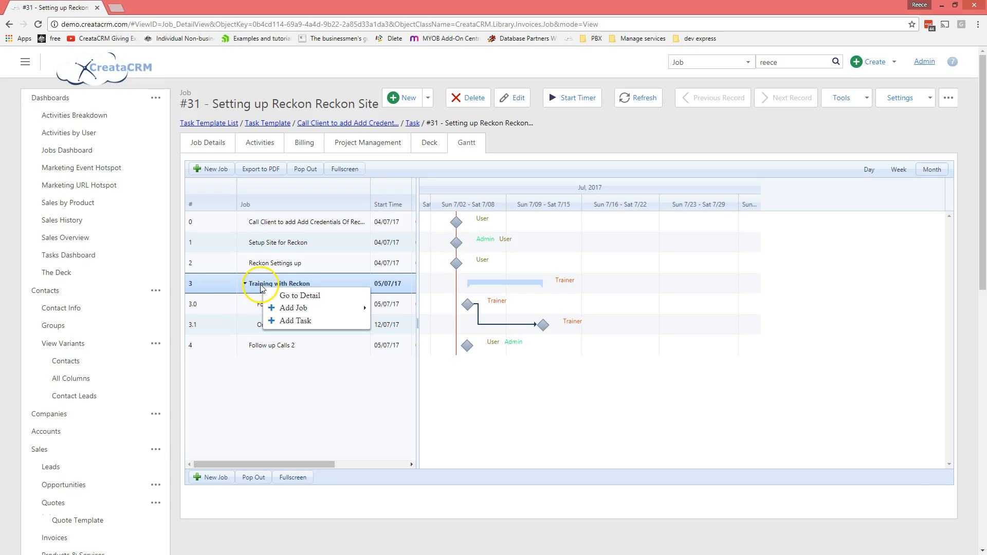
{"action": "left_click", "coordinate": [287, 296]}
{"action": "left_click", "coordinate": [211, 147]}
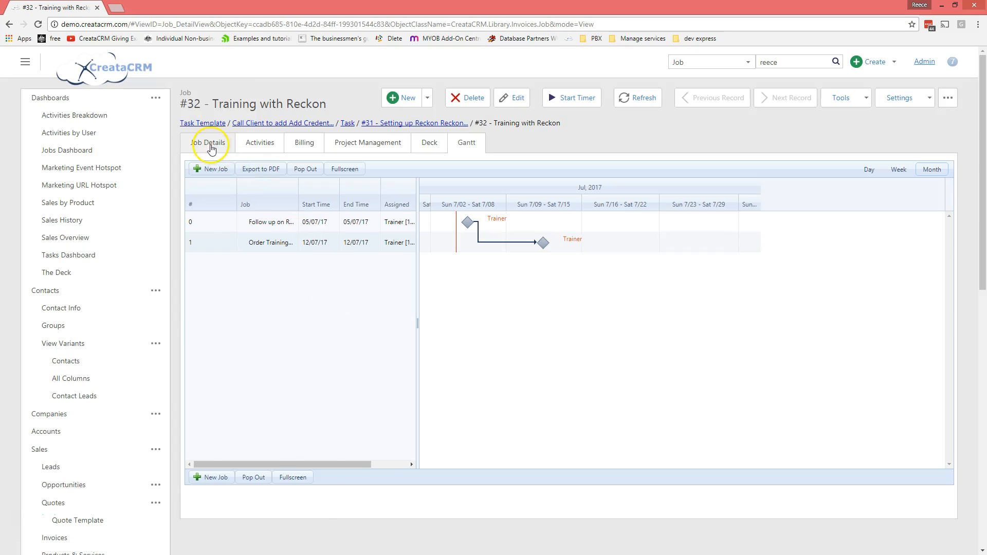
Step: Time the Follow up on Reckon Training and Order Training manaul tasks with the task timers
{"action": "scroll", "coordinate": [386, 340], "scroll_direction": "down", "scroll_amount": 4}
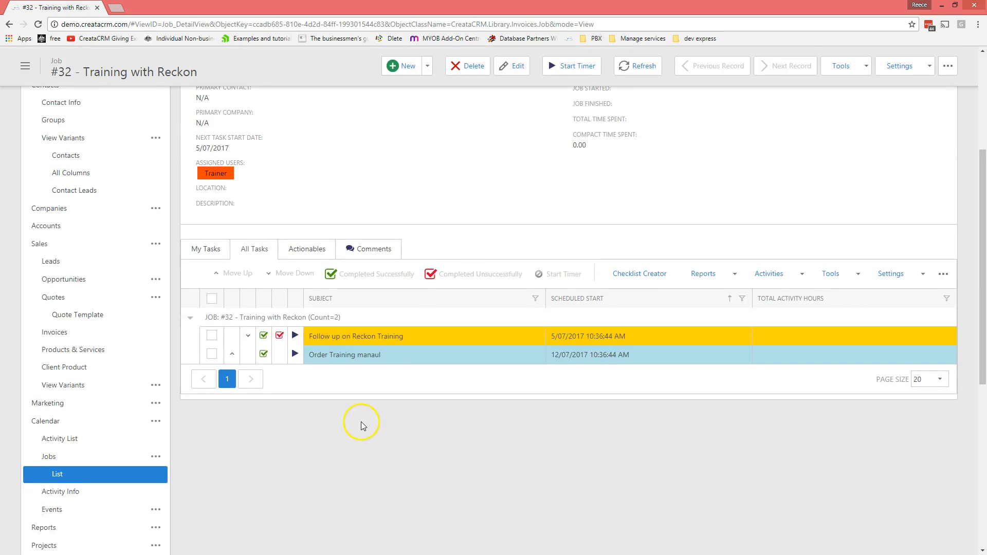
{"action": "scroll", "coordinate": [361, 426], "scroll_direction": "up", "scroll_amount": 4}
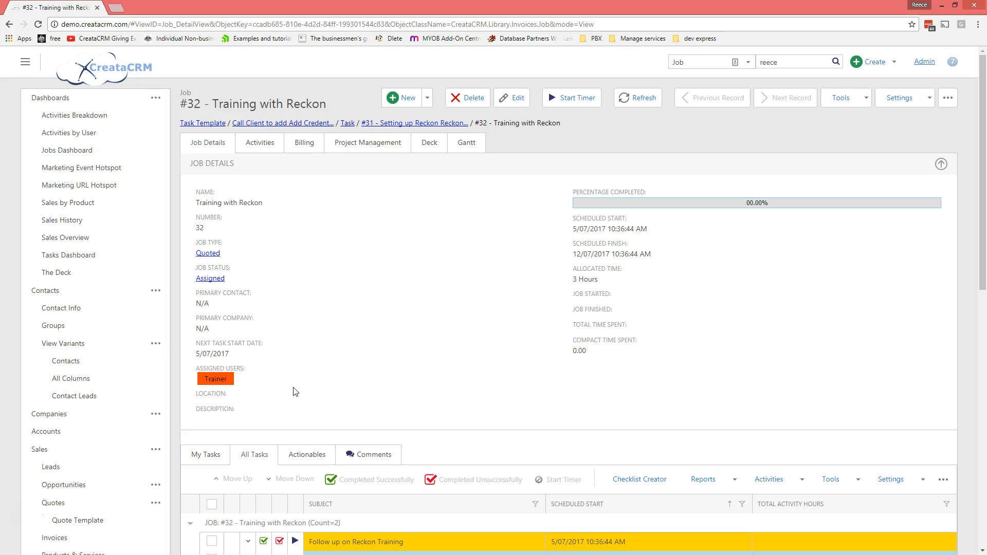
{"action": "scroll", "coordinate": [329, 391], "scroll_direction": "down", "scroll_amount": 2}
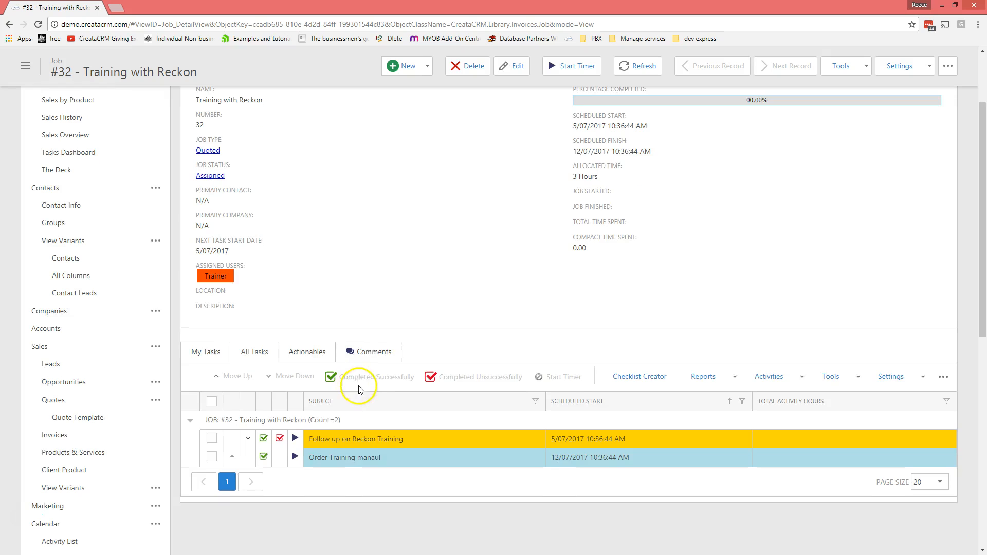
{"action": "left_click", "coordinate": [293, 442]}
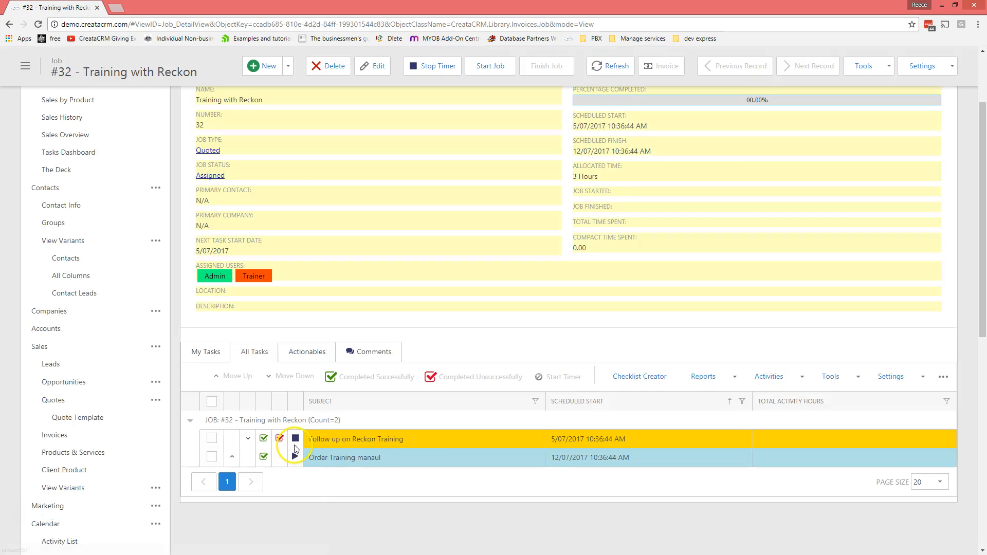
{"action": "left_click", "coordinate": [295, 463]}
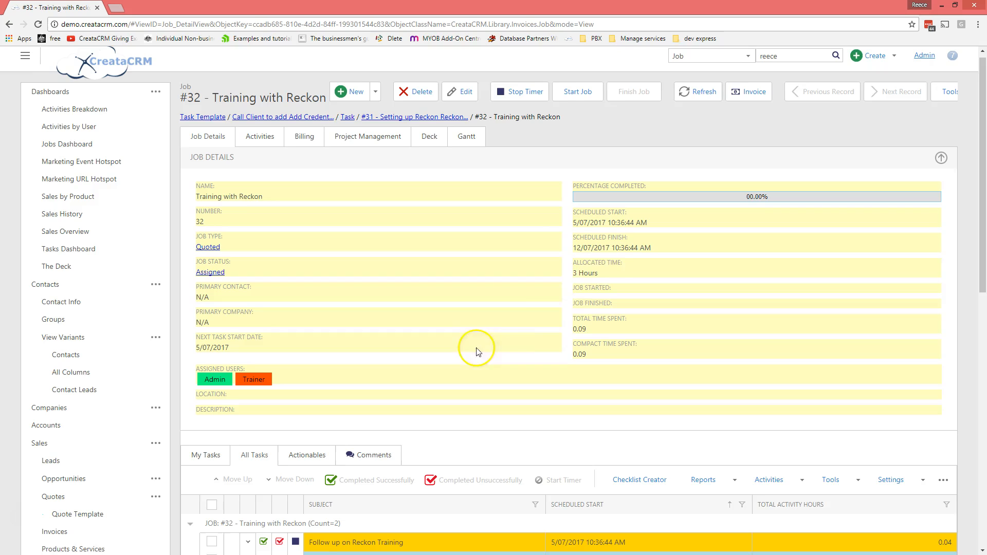
{"action": "scroll", "coordinate": [600, 285], "scroll_direction": "down", "scroll_amount": 2}
{"action": "scroll", "coordinate": [578, 277], "scroll_direction": "up", "scroll_amount": 2}
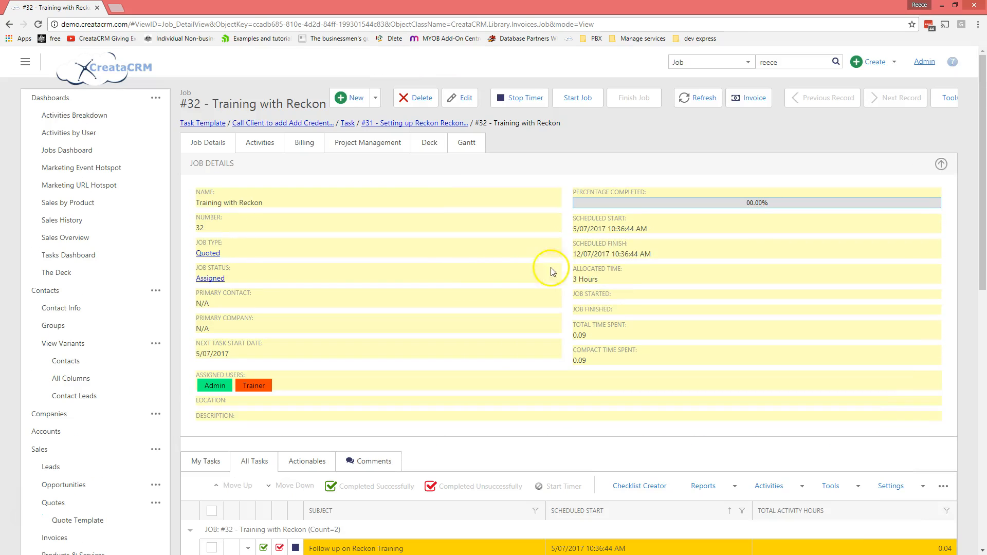
{"action": "scroll", "coordinate": [308, 334], "scroll_direction": "down", "scroll_amount": 2}
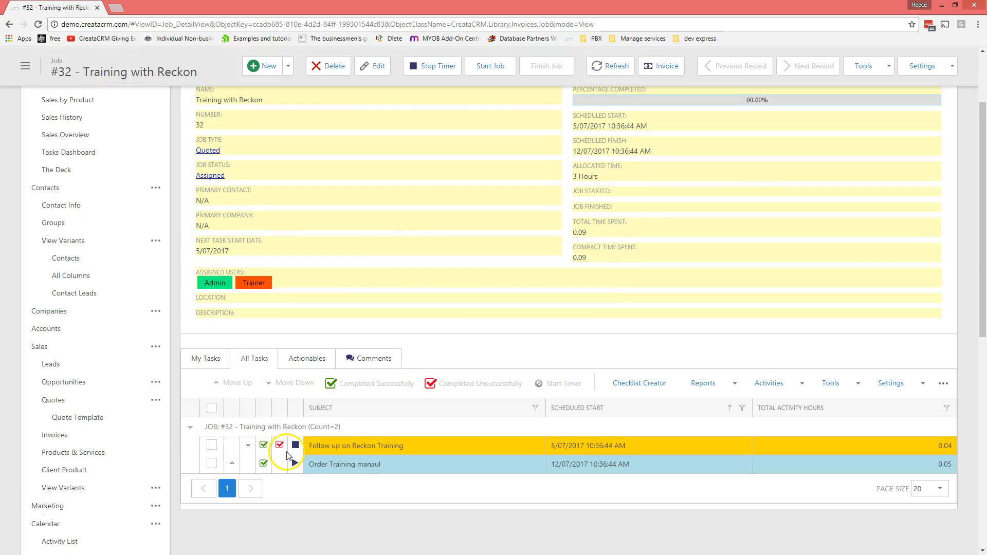
{"action": "scroll", "coordinate": [293, 450], "scroll_direction": "up", "scroll_amount": 2}
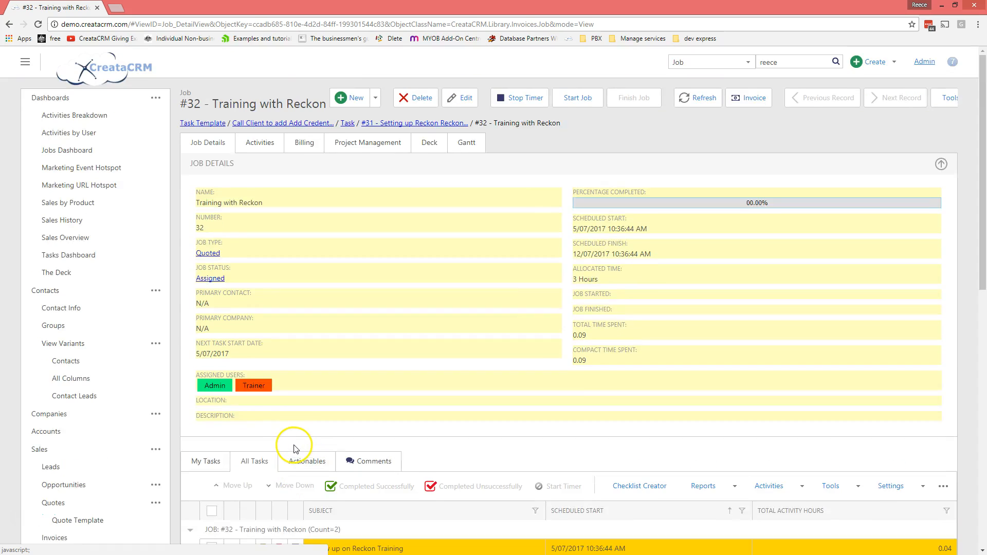
{"action": "scroll", "coordinate": [293, 450], "scroll_direction": "down", "scroll_amount": 2}
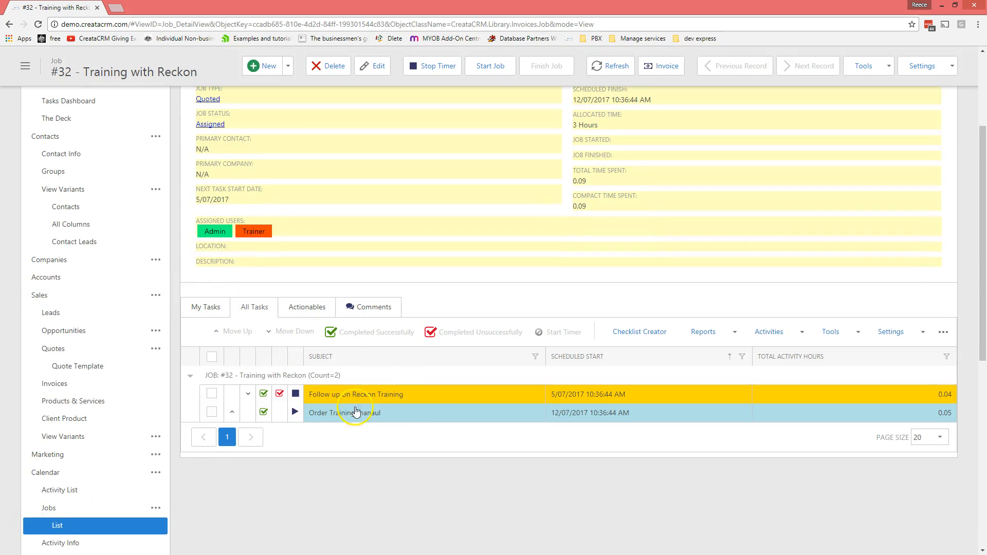
{"action": "scroll", "coordinate": [434, 414], "scroll_direction": "up", "scroll_amount": 1}
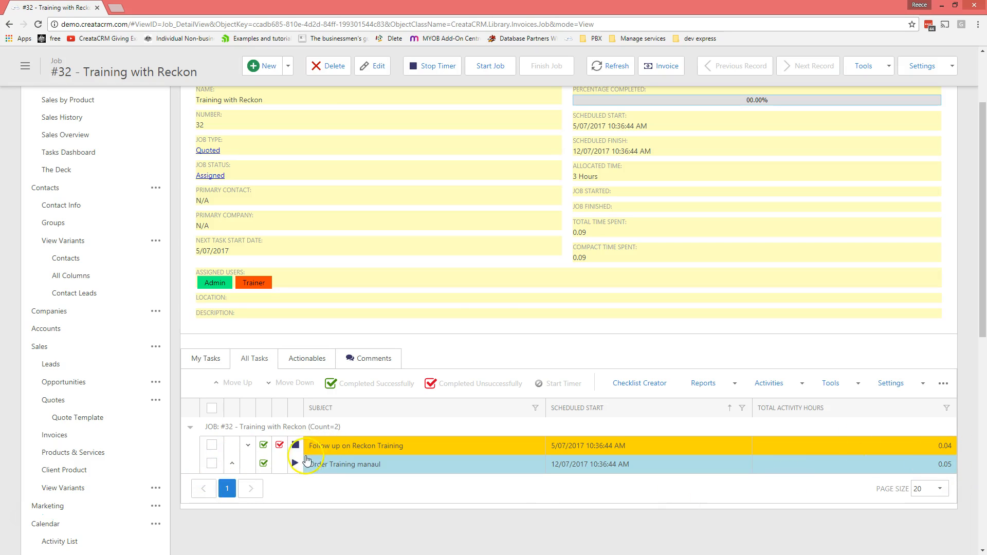
{"action": "left_click", "coordinate": [299, 449]}
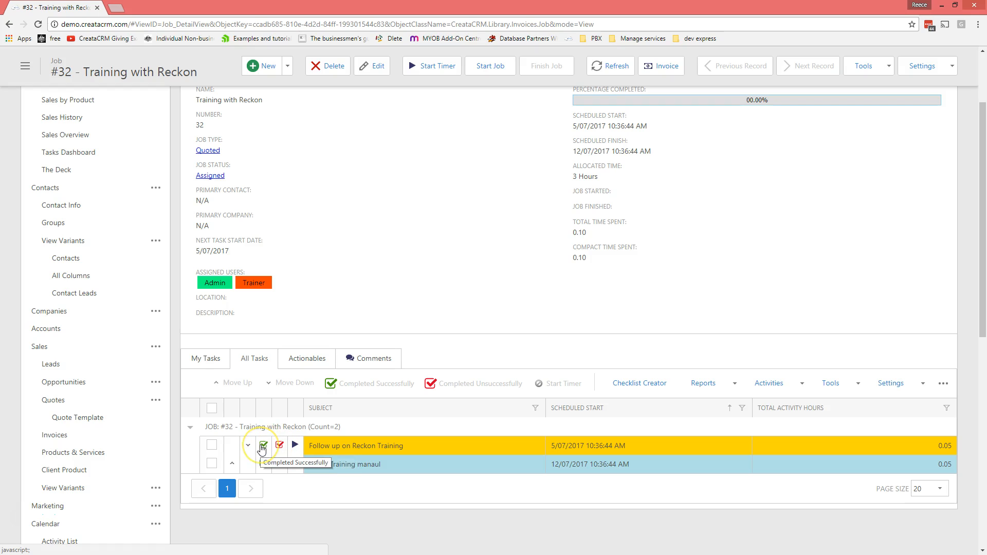
Step: Mark Follow up on Reckon Training and Order Training manaul completed, bringing job #32 to 33.33%
{"action": "left_click", "coordinate": [262, 447]}
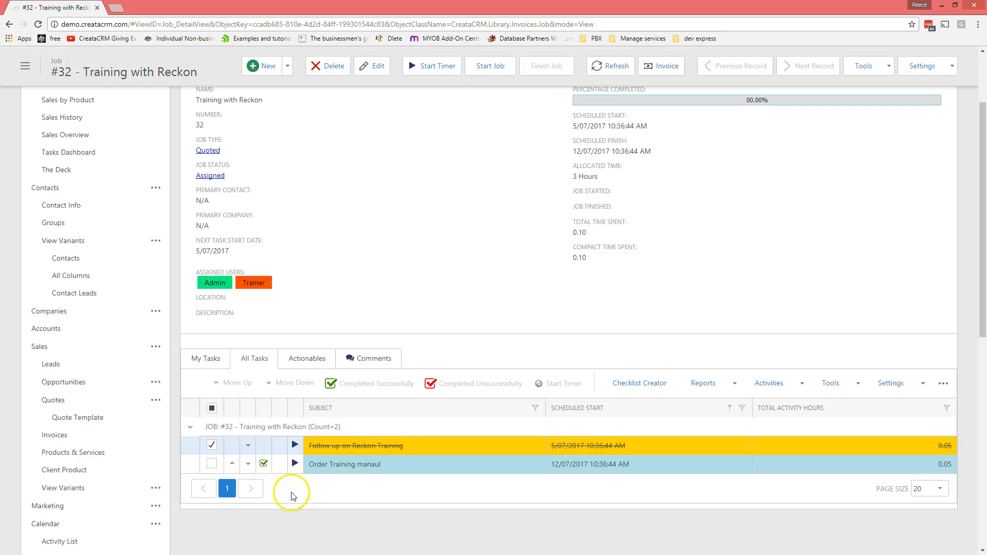
{"action": "left_click", "coordinate": [263, 464]}
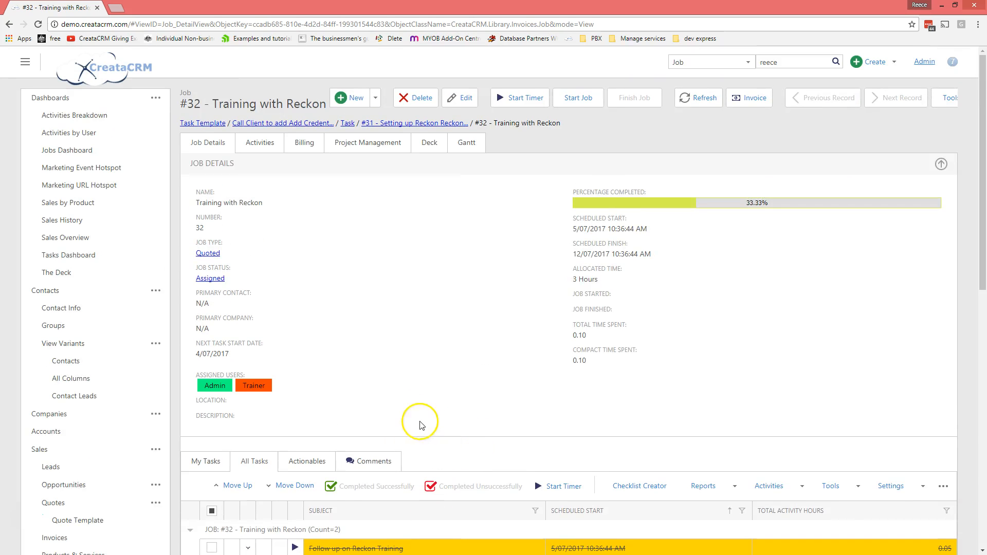
{"action": "scroll", "coordinate": [514, 350], "scroll_direction": "down", "scroll_amount": 3}
{"action": "scroll", "coordinate": [437, 378], "scroll_direction": "up", "scroll_amount": 3}
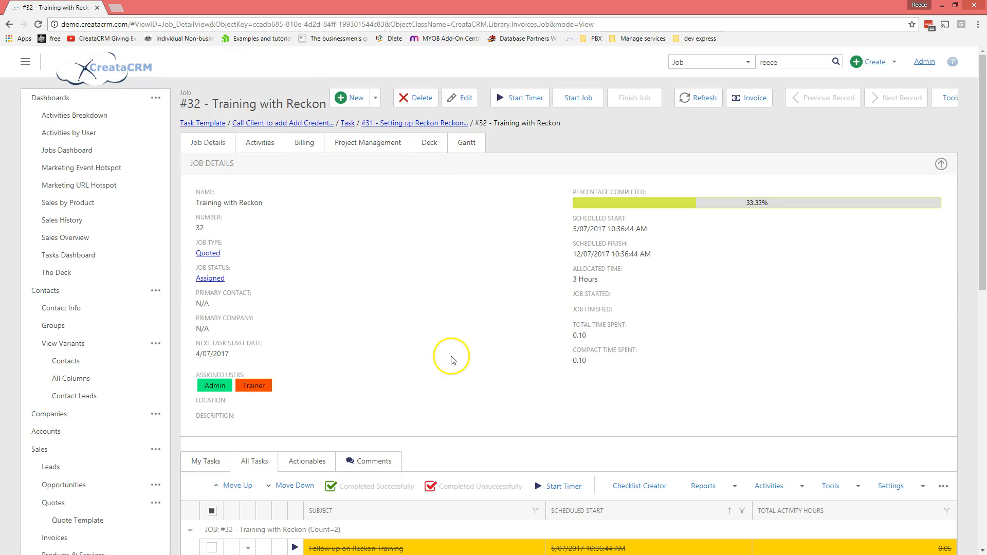
Step: Complete Schedule Activities successfully and refresh job #32 to show 100.00% complete
{"action": "left_click", "coordinate": [695, 100]}
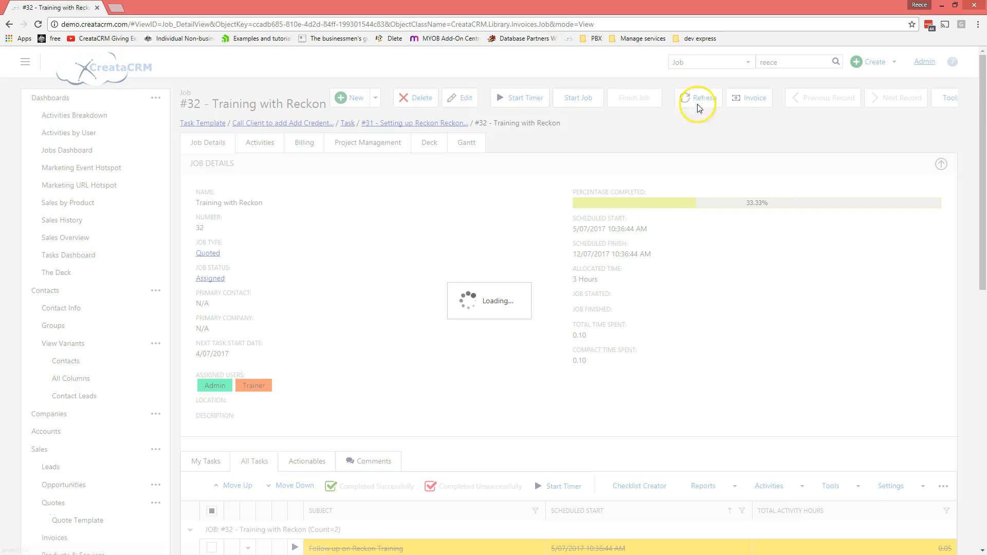
{"action": "scroll", "coordinate": [637, 341], "scroll_direction": "down", "scroll_amount": 4}
{"action": "scroll", "coordinate": [571, 383], "scroll_direction": "up", "scroll_amount": 4}
{"action": "scroll", "coordinate": [458, 399], "scroll_direction": "down", "scroll_amount": 3}
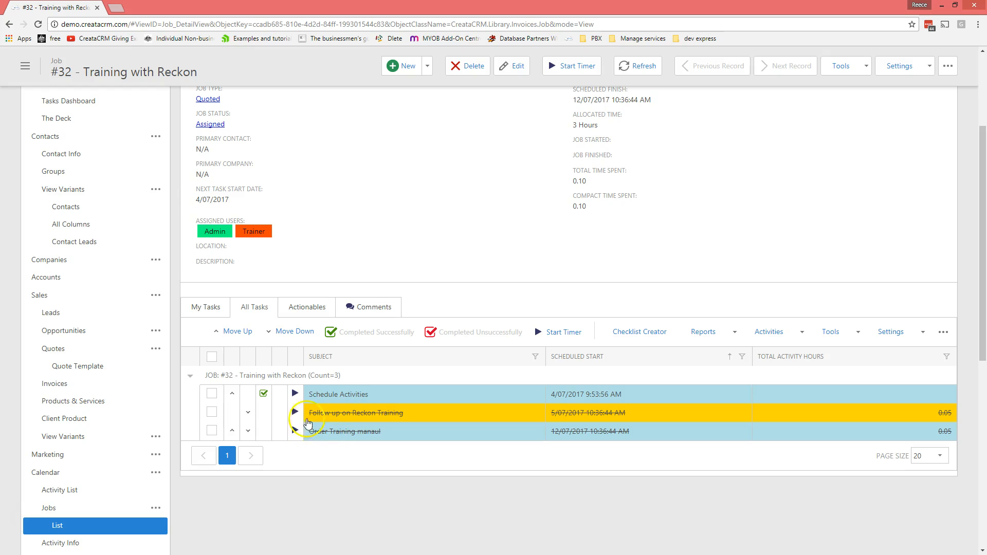
{"action": "left_click", "coordinate": [268, 398]}
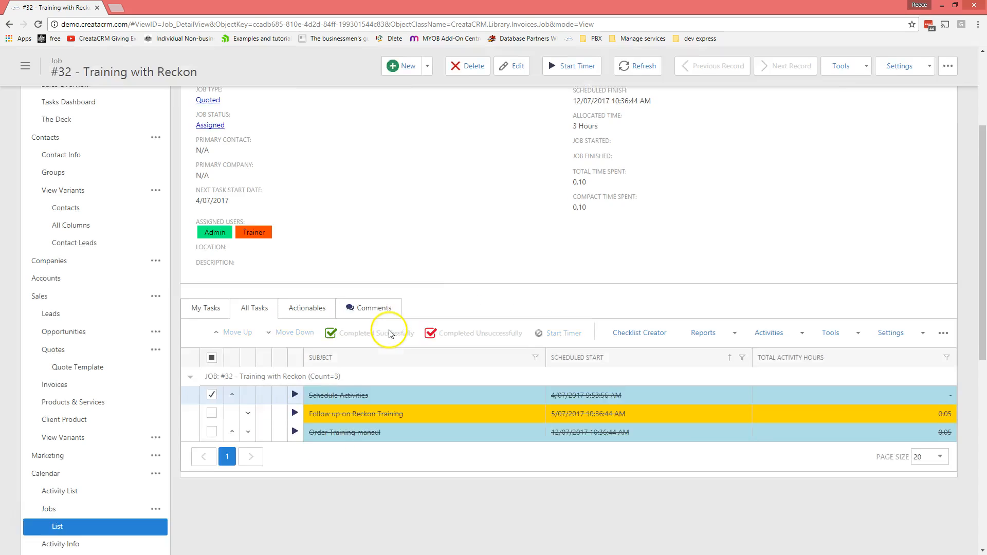
{"action": "left_click", "coordinate": [691, 98]}
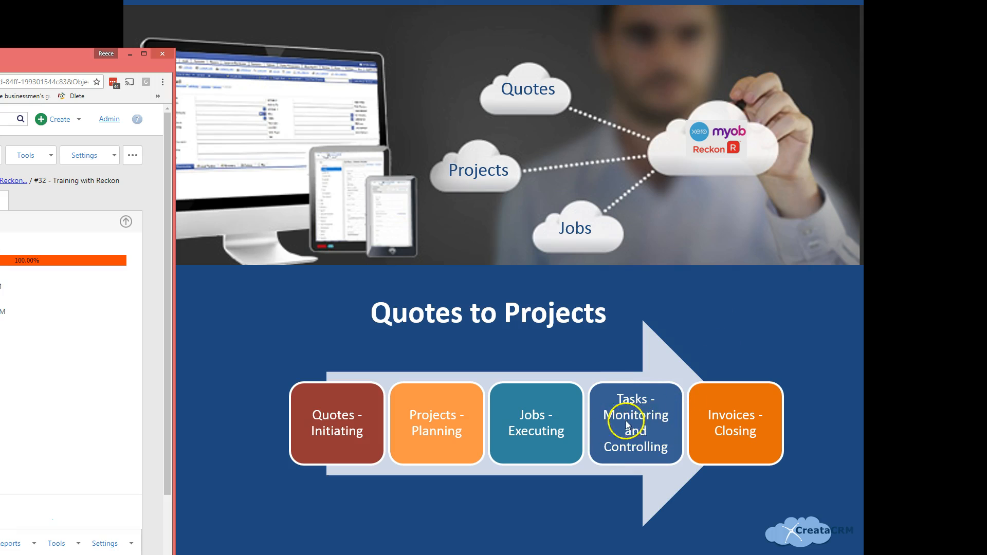
Step: Maximize the browser and view job #32's Project Management details with its parent project link
{"action": "left_click_drag", "start_coordinate": [0, 56], "coordinate": [378, 40]}
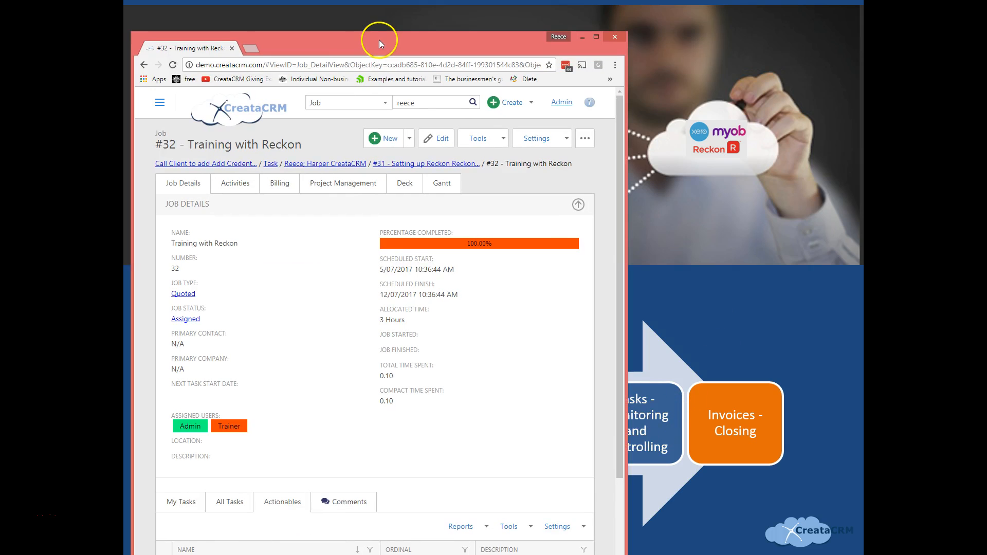
{"action": "double_click", "coordinate": [379, 41]}
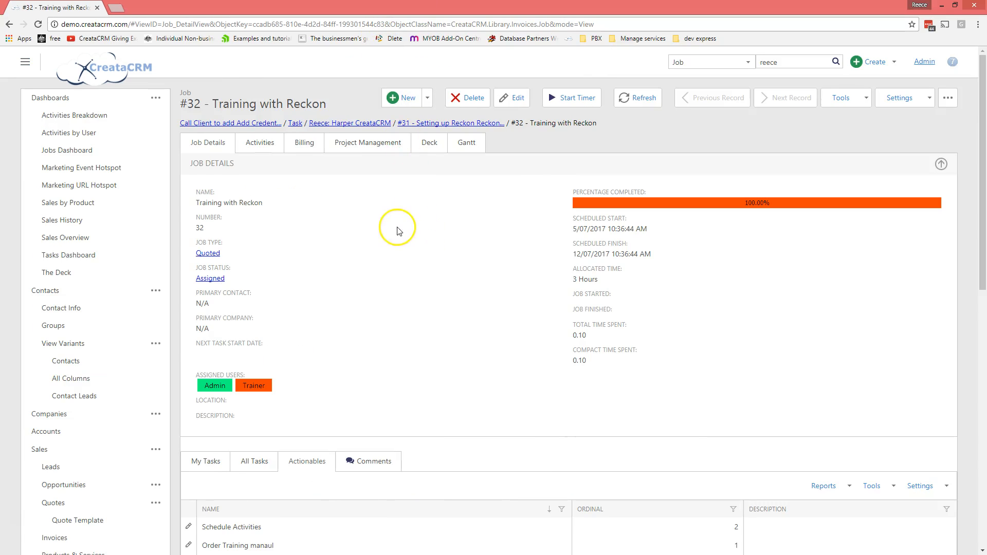
{"action": "left_click", "coordinate": [365, 144]}
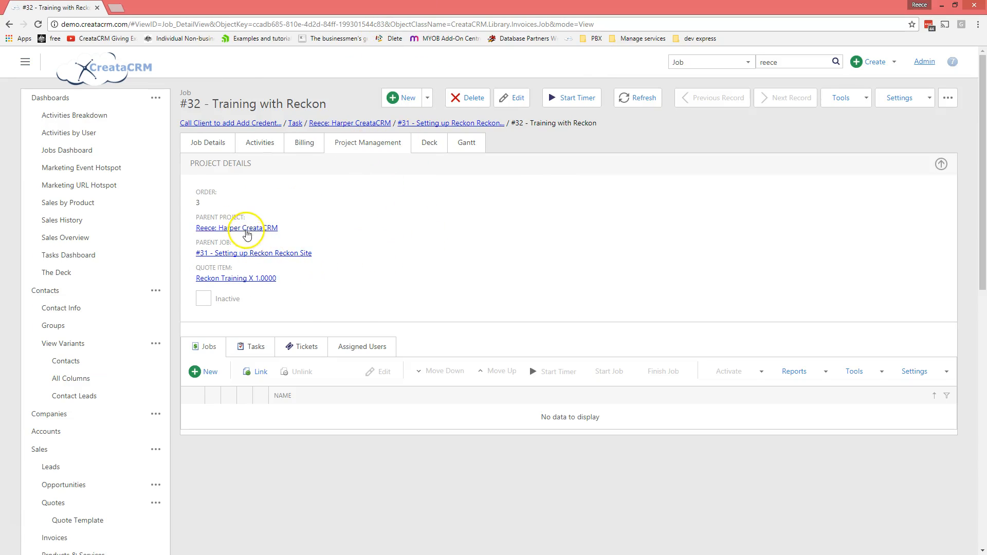
{"action": "left_click", "coordinate": [247, 228]}
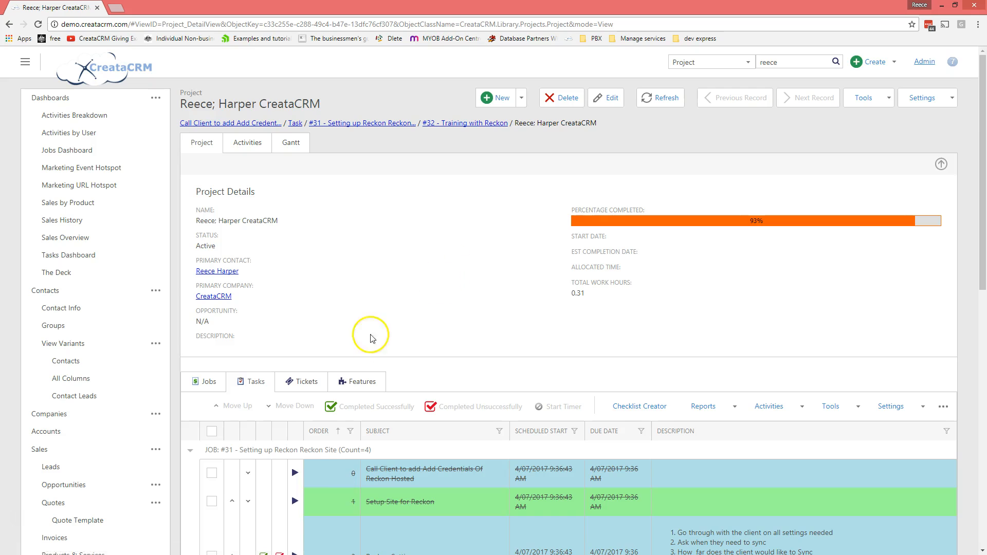
Step: Review the parent project's Jobs list and its tasks grouped by job
{"action": "scroll", "coordinate": [370, 335], "scroll_direction": "down", "scroll_amount": 3}
{"action": "scroll", "coordinate": [418, 216], "scroll_direction": "down", "scroll_amount": 2}
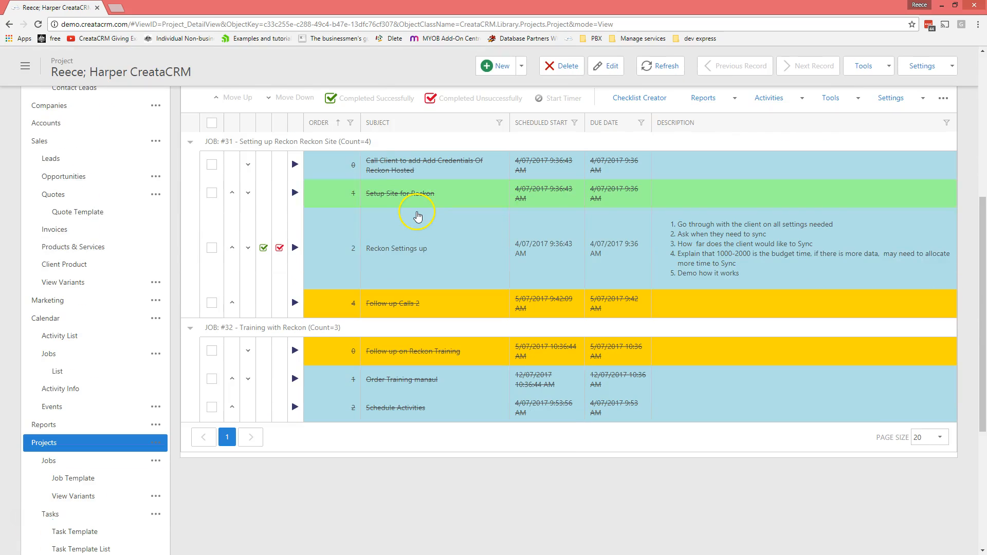
{"action": "scroll", "coordinate": [420, 216], "scroll_direction": "up", "scroll_amount": 5}
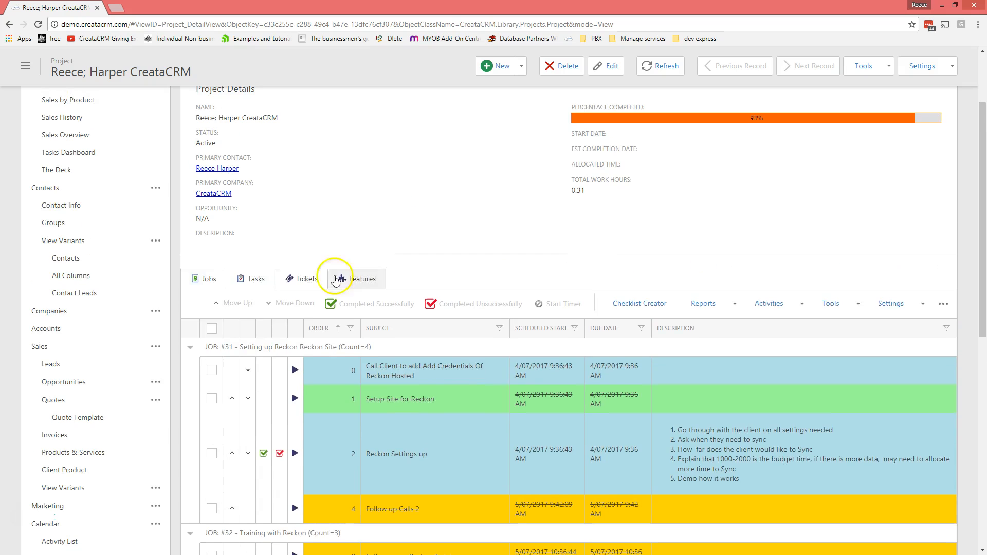
{"action": "left_click", "coordinate": [204, 278]}
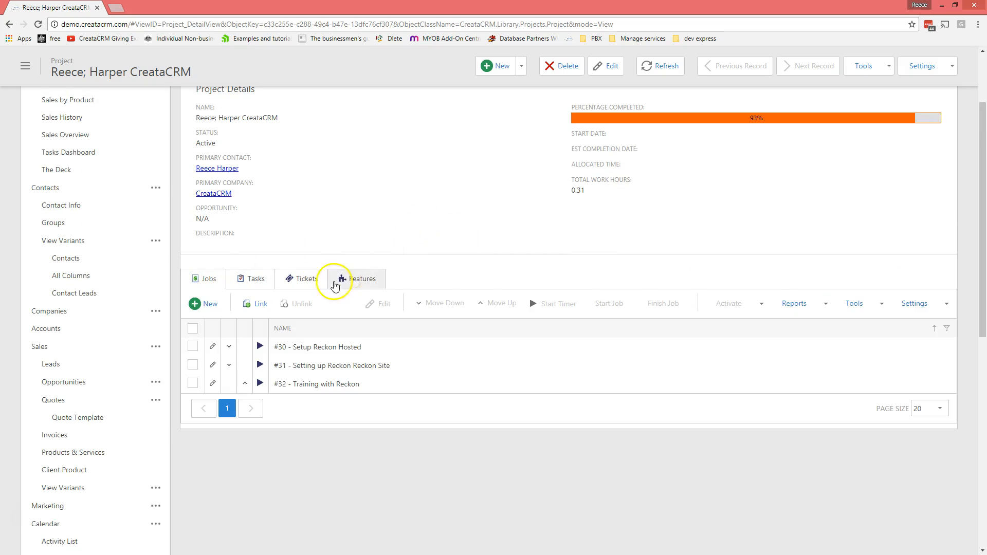
{"action": "left_click", "coordinate": [252, 279]}
{"action": "scroll", "coordinate": [463, 241], "scroll_direction": "down", "scroll_amount": 2}
{"action": "scroll", "coordinate": [652, 202], "scroll_direction": "up", "scroll_amount": 3}
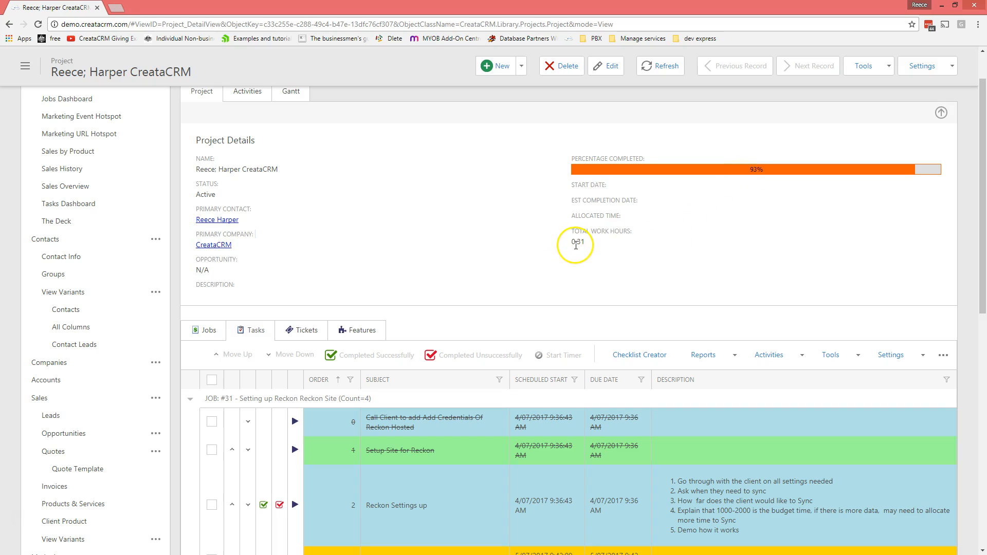
Step: Open the Reckon Settings up task record, a not-started Quoted Tasks task at 0%
{"action": "scroll", "coordinate": [599, 249], "scroll_direction": "down", "scroll_amount": 1}
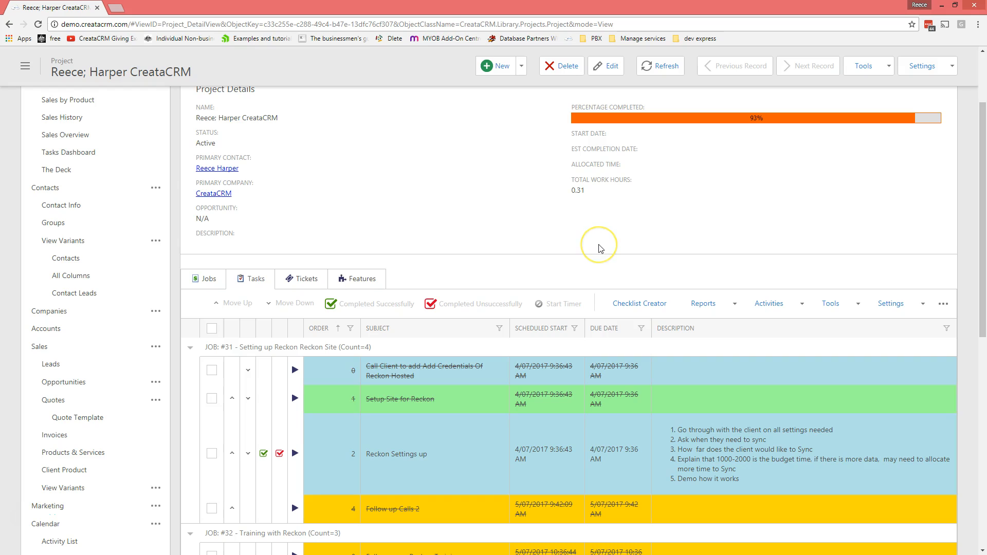
{"action": "scroll", "coordinate": [599, 249], "scroll_direction": "down", "scroll_amount": 3}
{"action": "scroll", "coordinate": [600, 249], "scroll_direction": "up", "scroll_amount": 2}
{"action": "scroll", "coordinate": [600, 249], "scroll_direction": "down", "scroll_amount": 2}
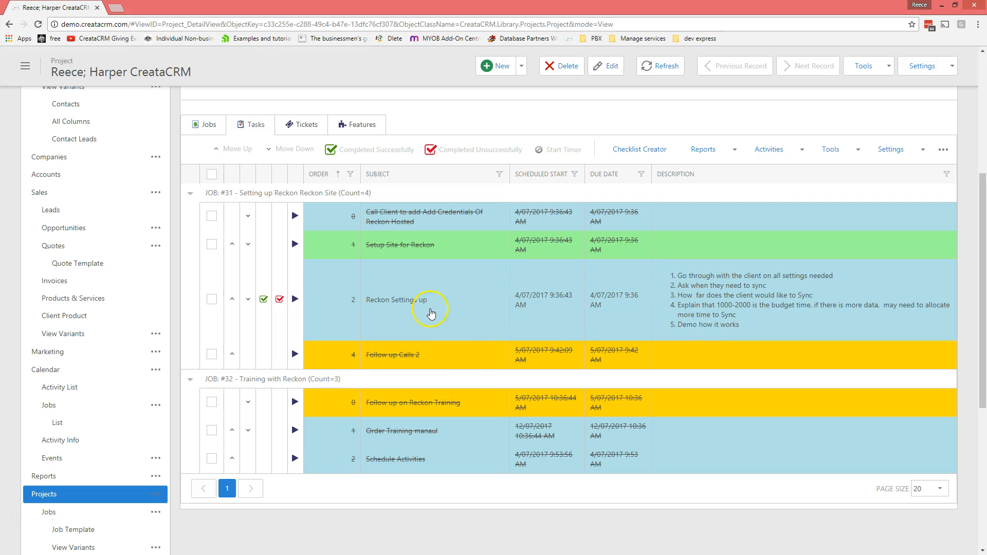
{"action": "left_click", "coordinate": [444, 307]}
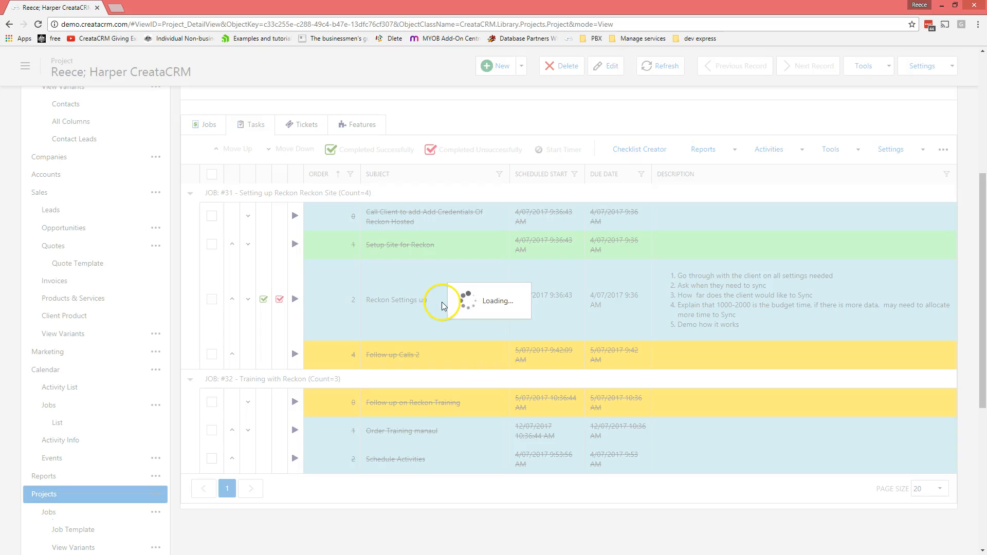
{"action": "scroll", "coordinate": [442, 301], "scroll_direction": "up", "scroll_amount": 3}
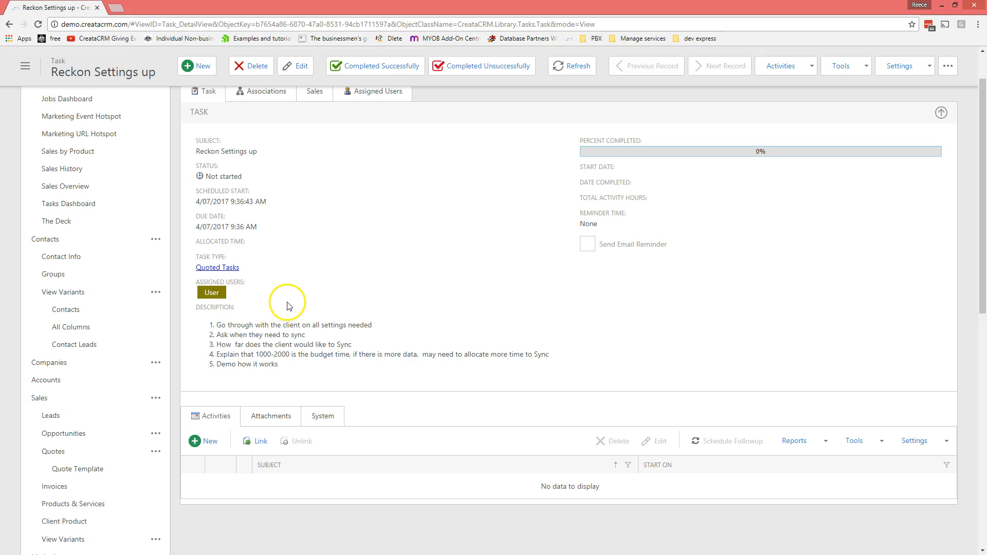
{"action": "scroll", "coordinate": [334, 282], "scroll_direction": "up", "scroll_amount": 1}
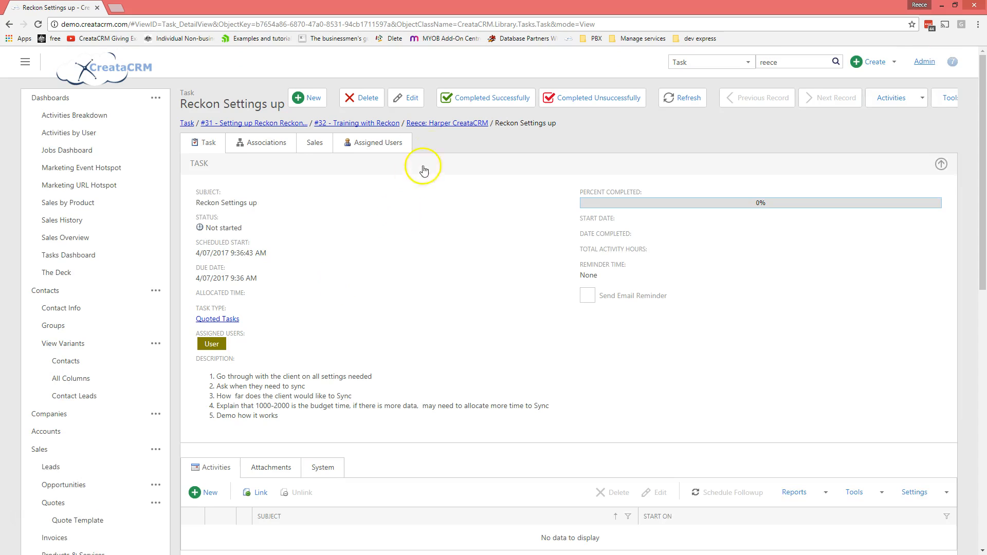
Step: Go back to the parent project and review its Gantt chart
{"action": "left_click", "coordinate": [438, 128]}
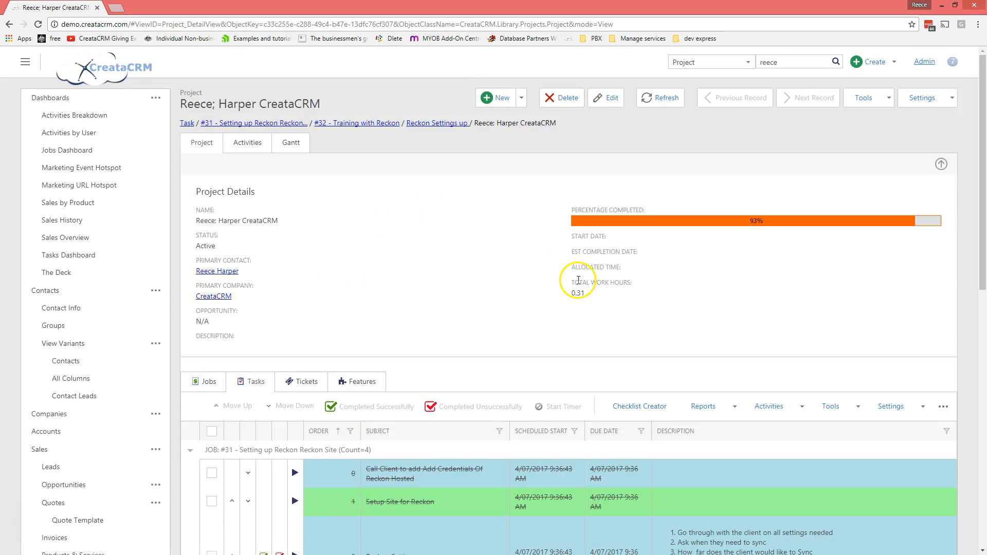
{"action": "scroll", "coordinate": [579, 285], "scroll_direction": "down", "scroll_amount": 3}
{"action": "scroll", "coordinate": [579, 285], "scroll_direction": "down", "scroll_amount": 1}
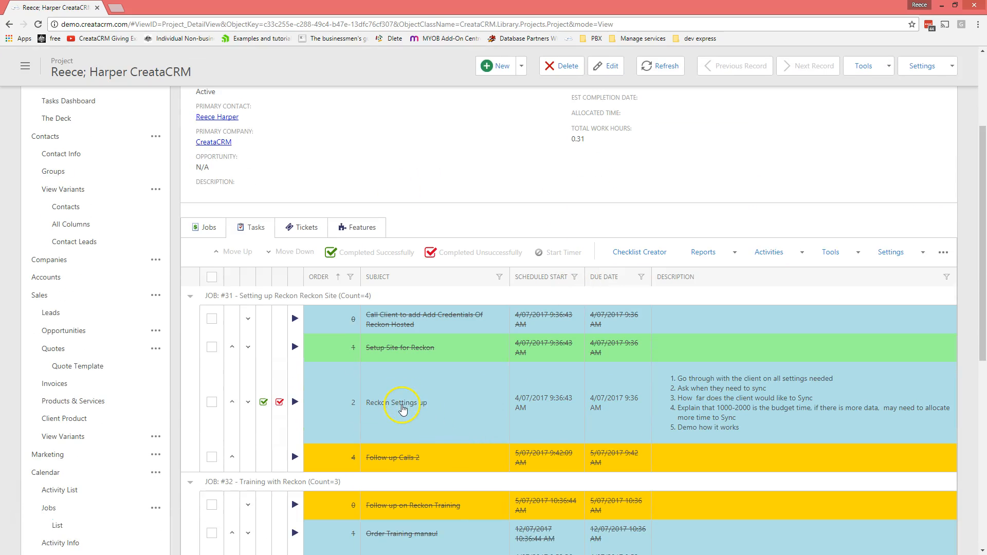
{"action": "scroll", "coordinate": [406, 401], "scroll_direction": "up", "scroll_amount": 3}
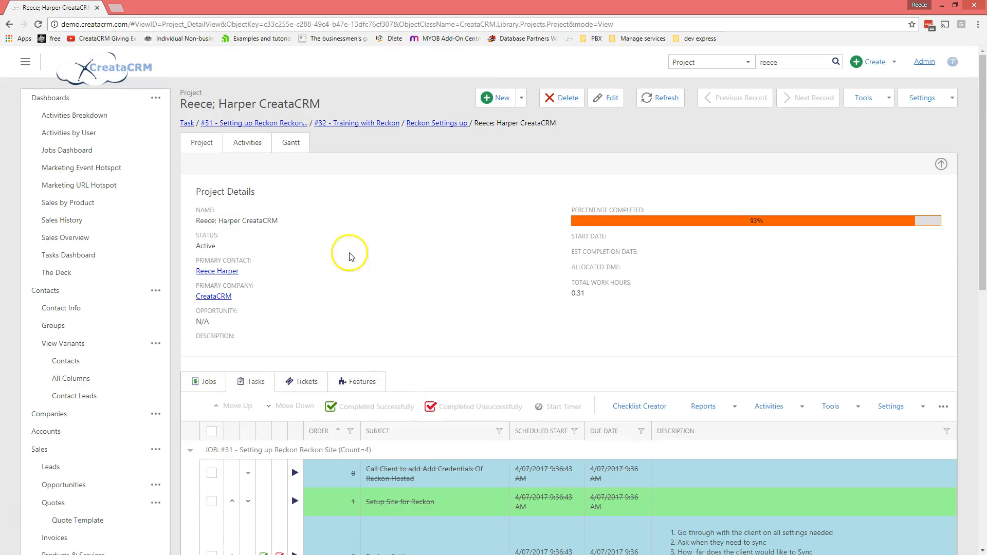
{"action": "left_click", "coordinate": [291, 144]}
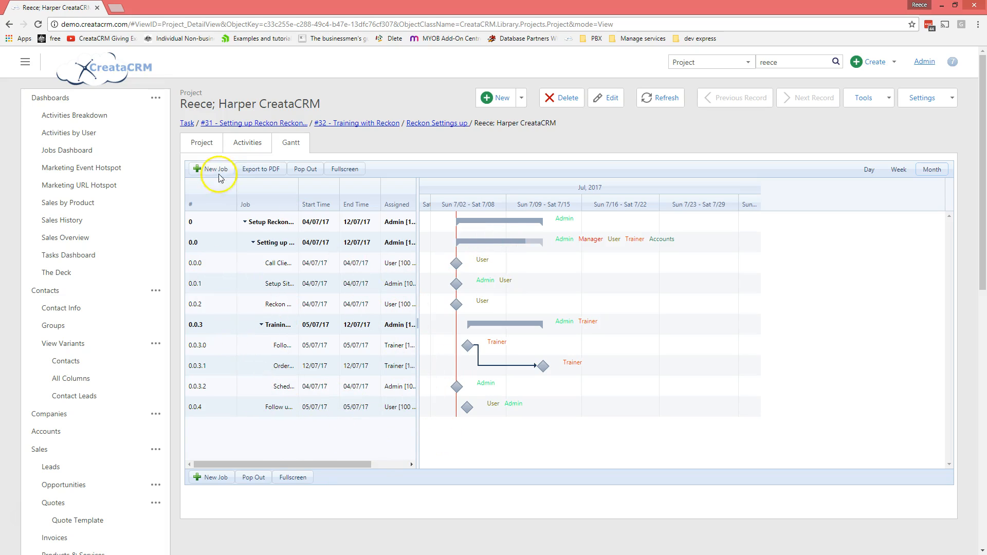
{"action": "left_click", "coordinate": [202, 142]}
Step: Check the project's activities and assigned users, then return to the Project tab
{"action": "left_click", "coordinate": [248, 142]}
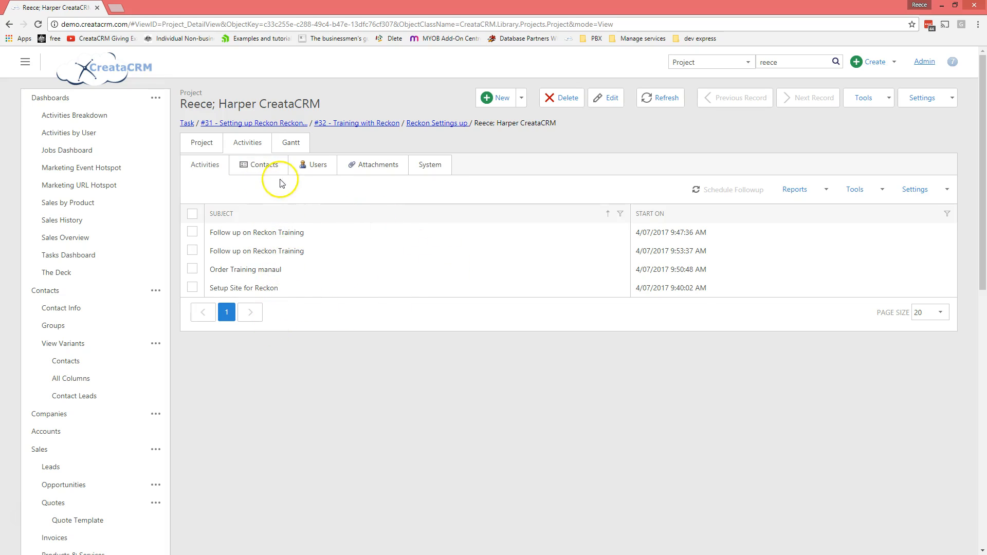
{"action": "left_click", "coordinate": [315, 166]}
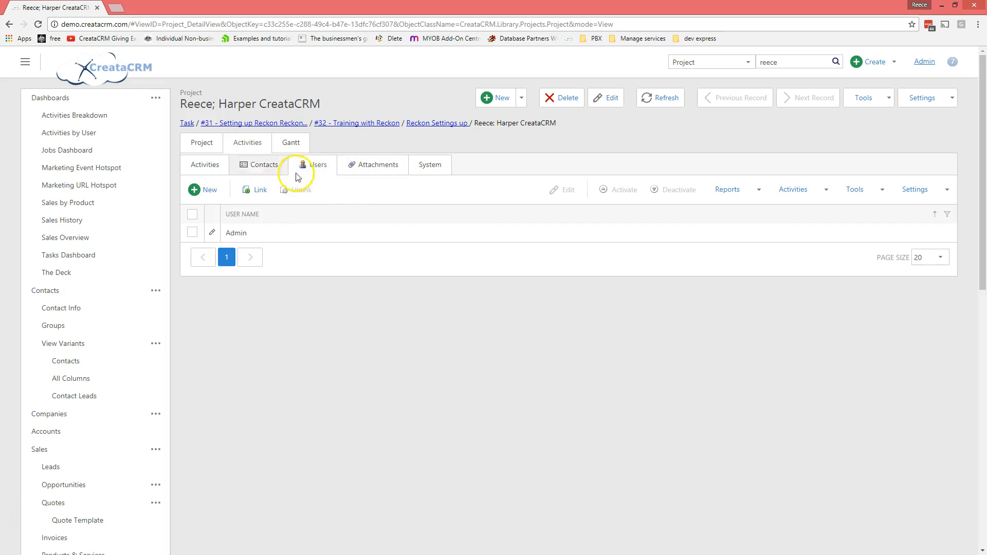
{"action": "left_click", "coordinate": [202, 143]}
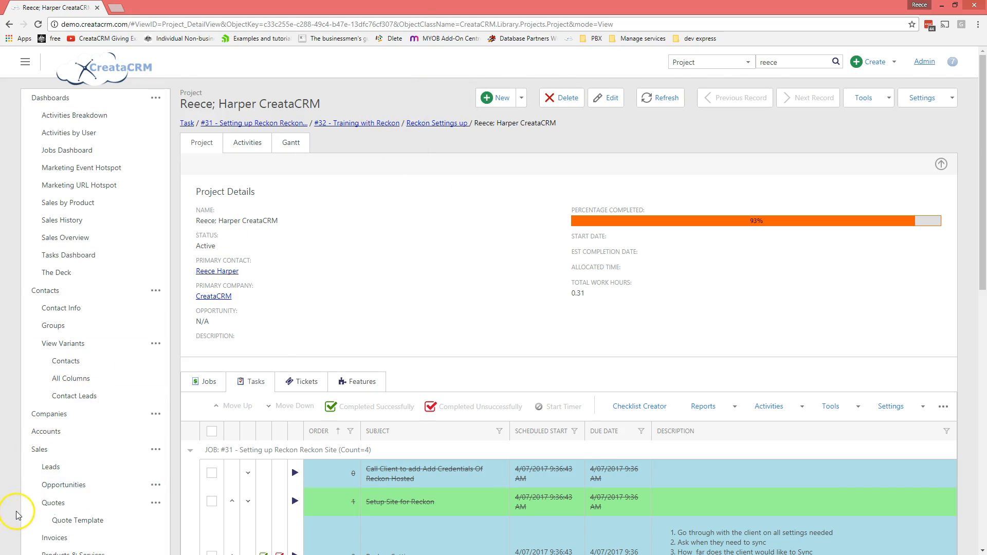
Step: Reopen the Reckon Settings up task and mark it Completed Successfully, dated 4/07/2017 10:01:06 AM
{"action": "scroll", "coordinate": [18, 512], "scroll_direction": "down", "scroll_amount": 4}
{"action": "left_click_drag", "start_coordinate": [426, 7], "coordinate": [0, 39]}
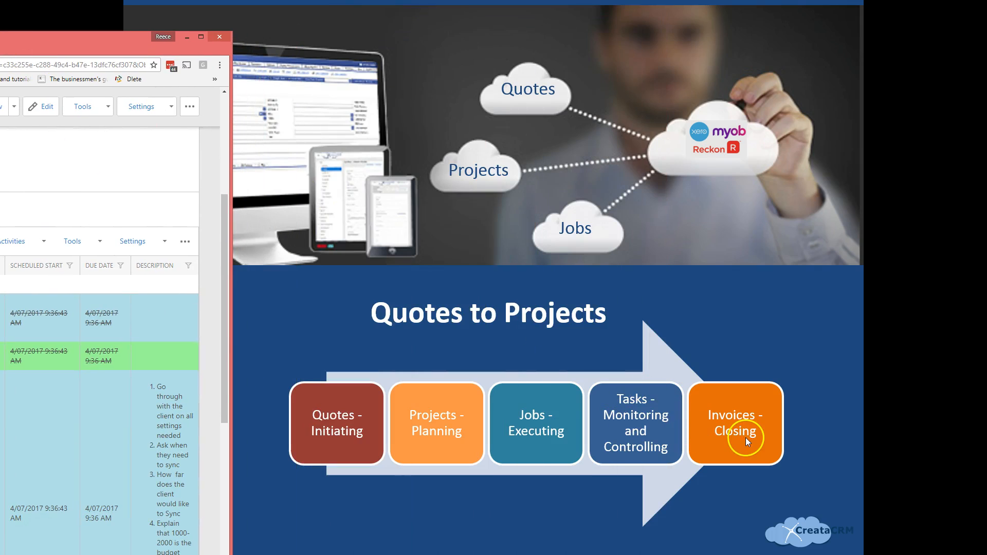
{"action": "left_click_drag", "start_coordinate": [103, 46], "coordinate": [280, 36]}
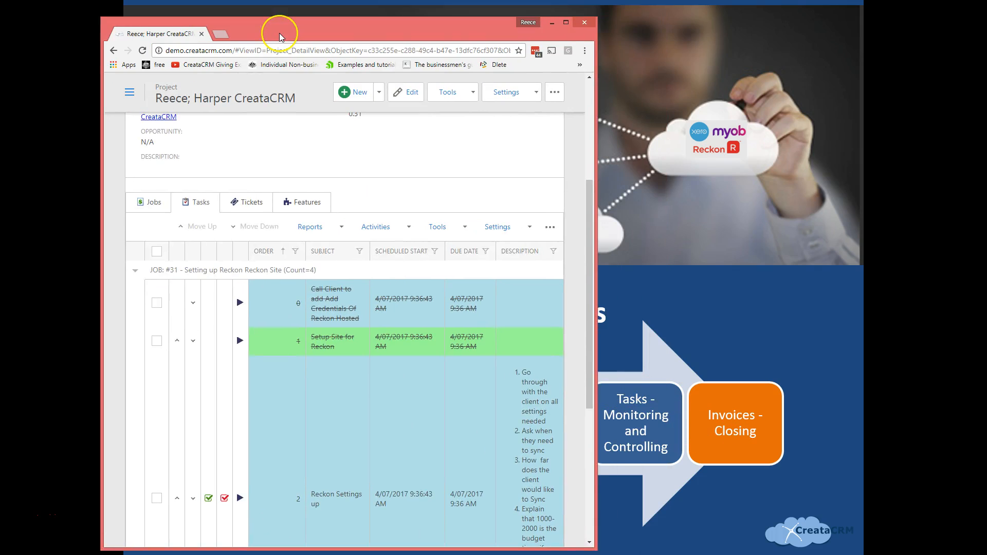
{"action": "double_click", "coordinate": [280, 36]}
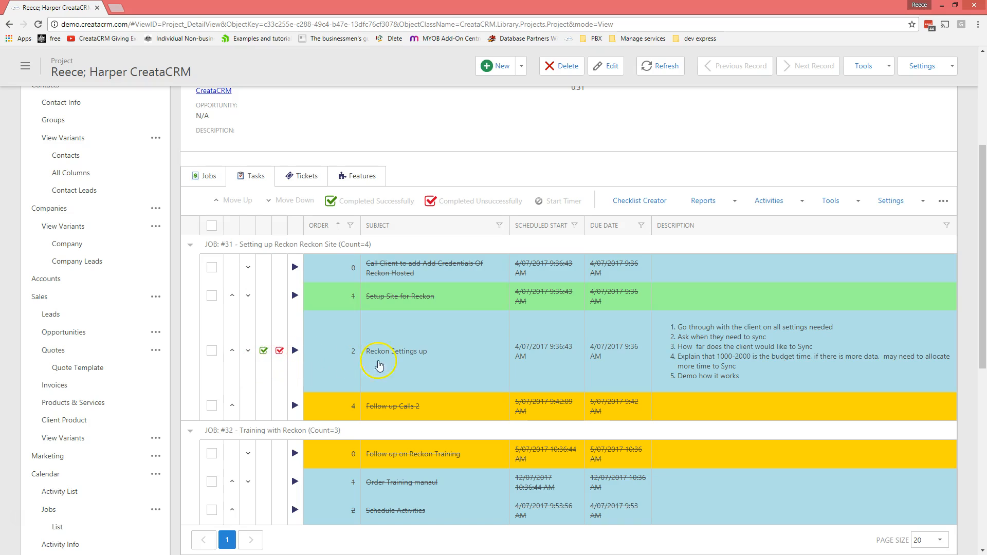
{"action": "left_click", "coordinate": [394, 356]}
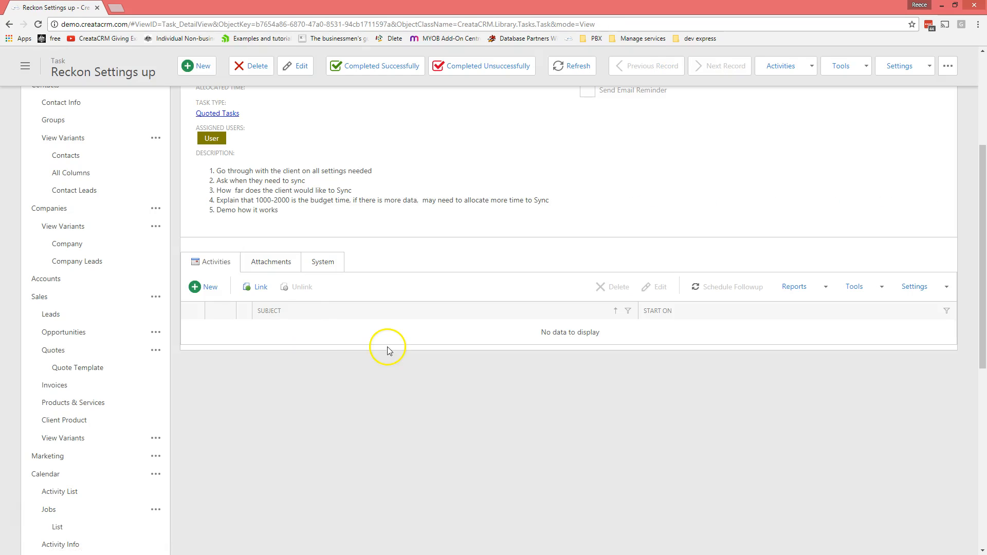
{"action": "scroll", "coordinate": [372, 343], "scroll_direction": "up", "scroll_amount": 4}
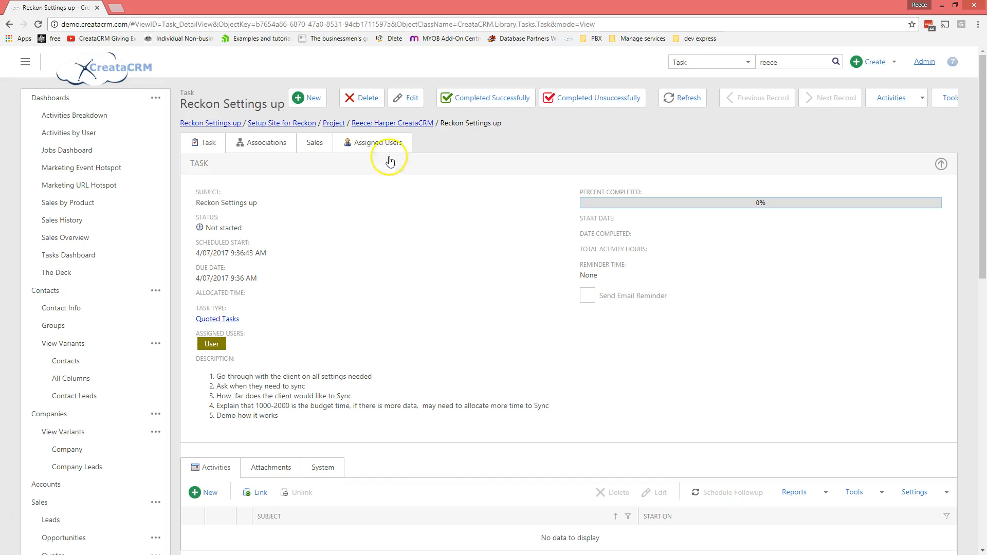
{"action": "left_click", "coordinate": [474, 102]}
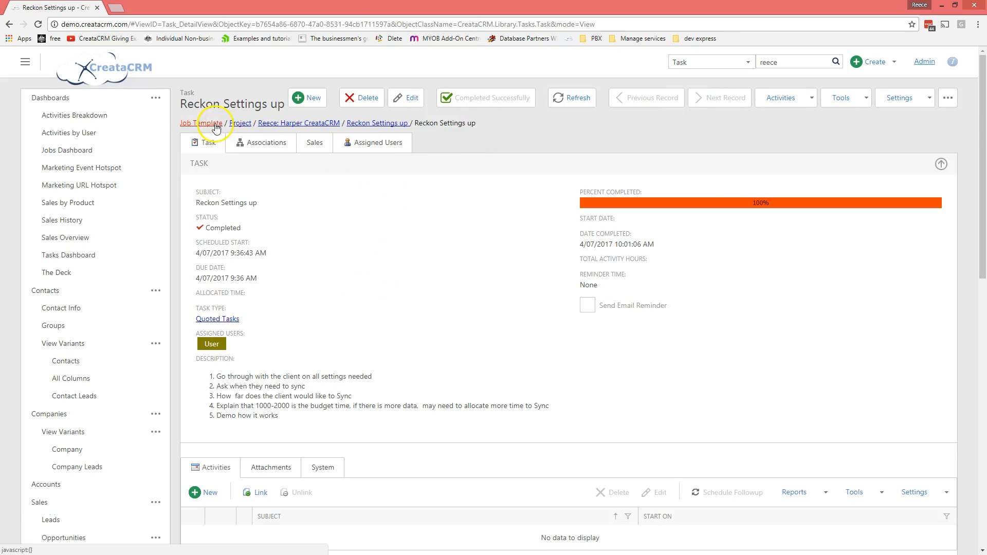
Step: From the Setting up Reckon Reckon Site job template, open the Reckon Settings up task template to see its follow-up chain
{"action": "left_click", "coordinate": [216, 126]}
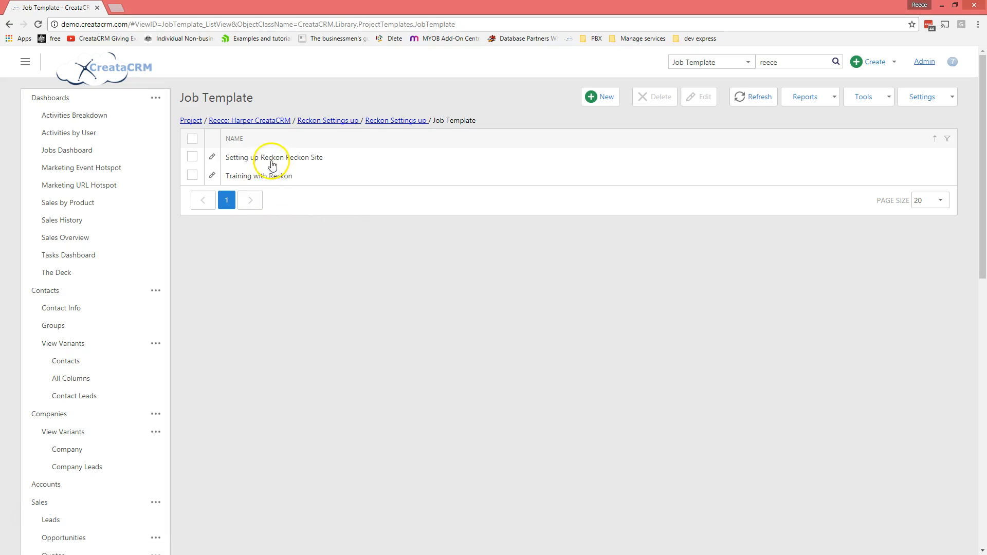
{"action": "left_click", "coordinate": [251, 163]}
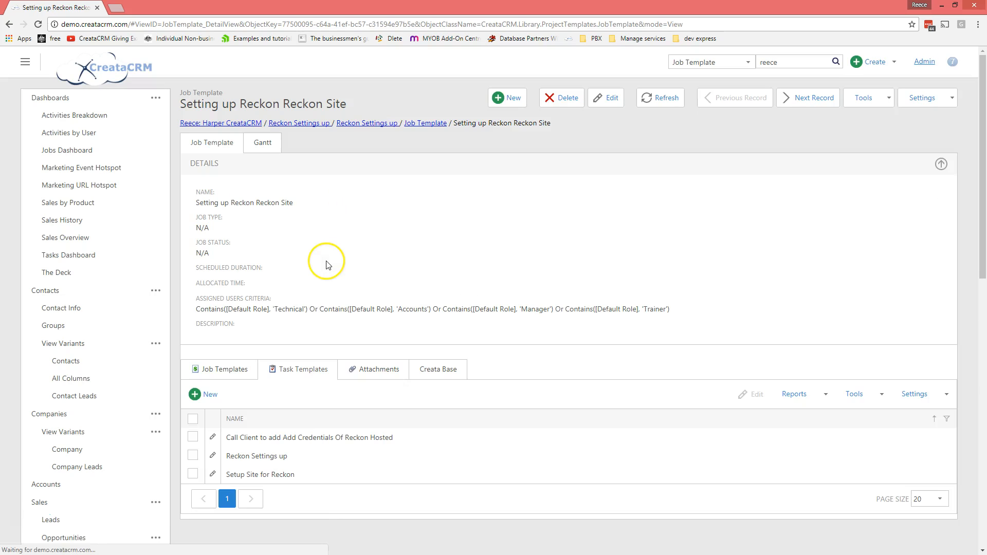
{"action": "scroll", "coordinate": [297, 248], "scroll_direction": "down", "scroll_amount": 3}
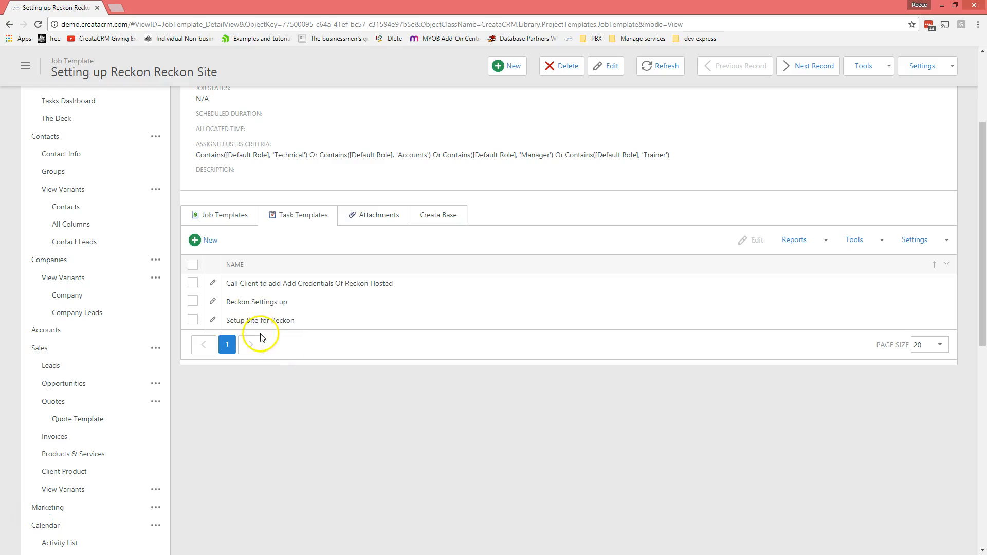
{"action": "left_click", "coordinate": [272, 304]}
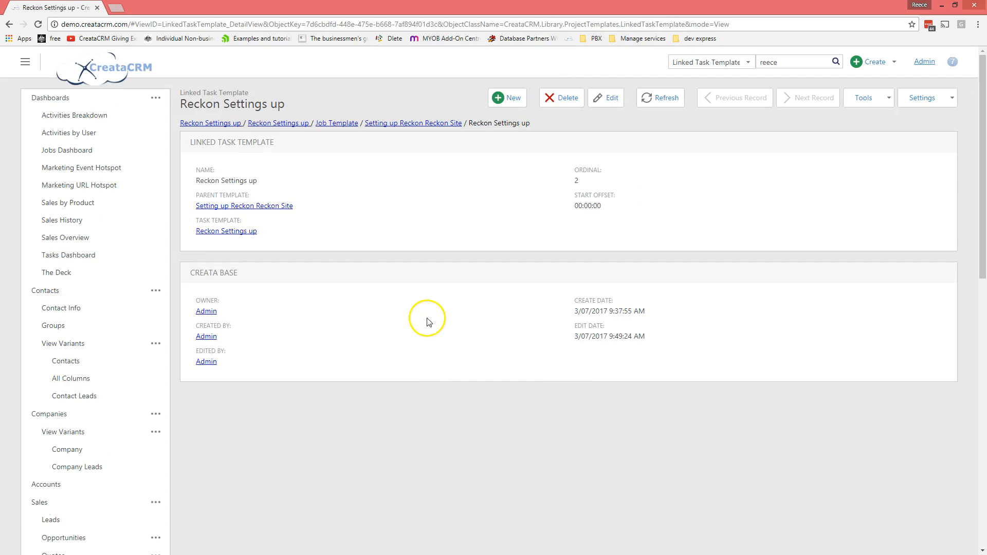
{"action": "left_click", "coordinate": [240, 232]}
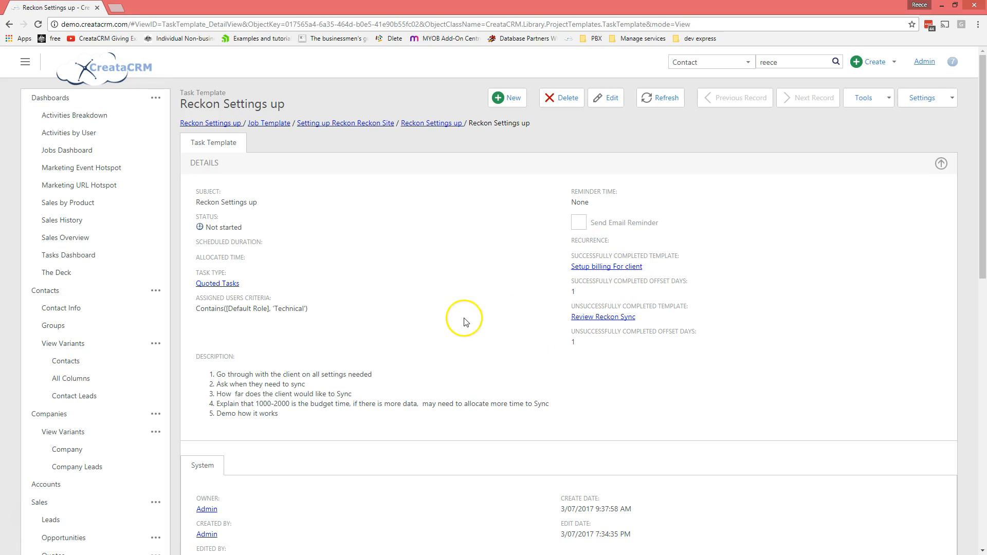
{"action": "left_click_drag", "start_coordinate": [580, 6], "coordinate": [445, 86]}
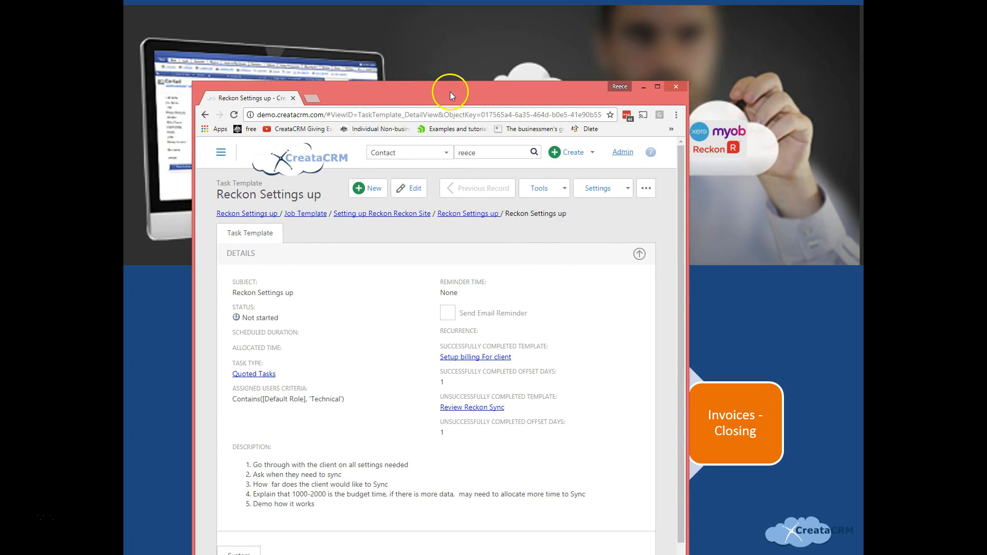
{"action": "double_click", "coordinate": [449, 91]}
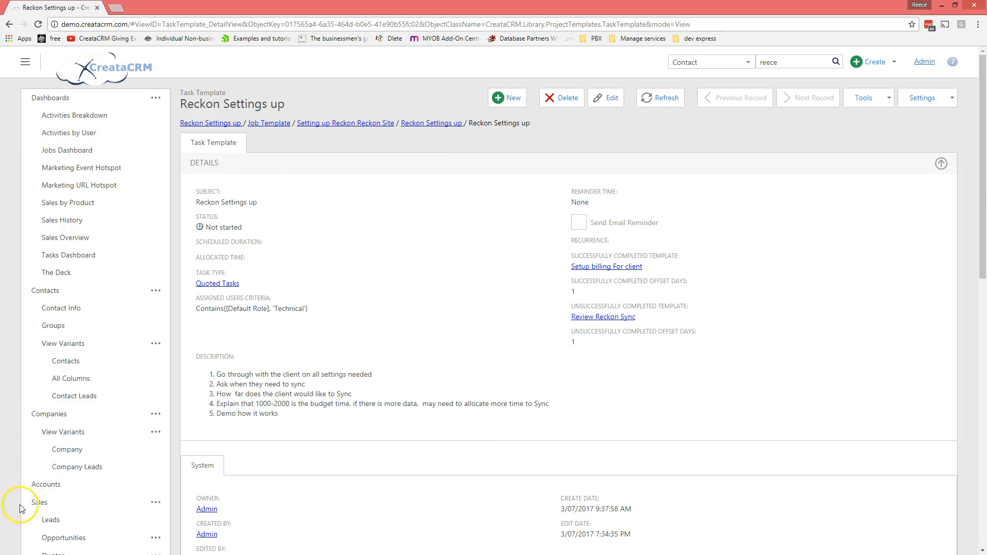
{"action": "scroll", "coordinate": [193, 482], "scroll_direction": "down", "scroll_amount": 7}
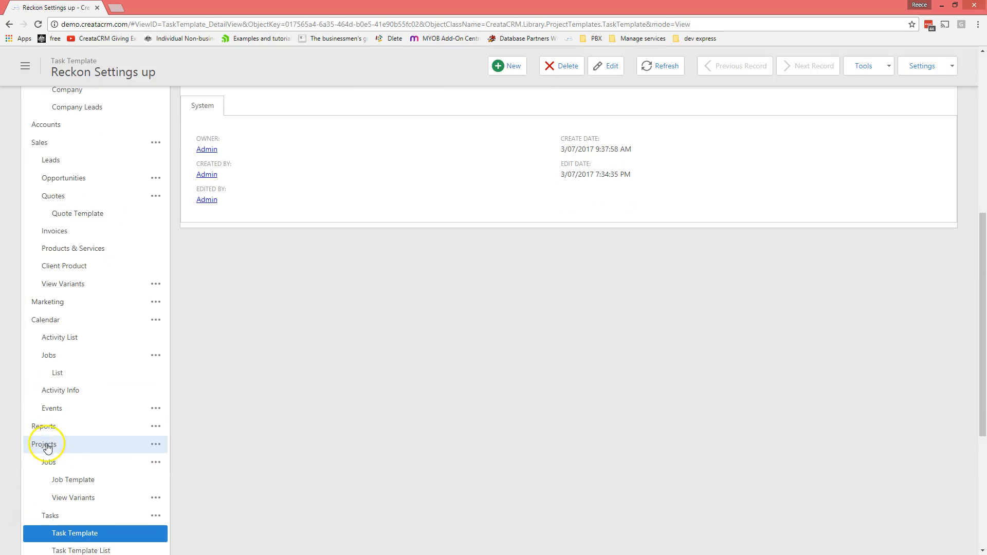
Step: Open the Setup billing For client task, assigned to Accounts and due 5/07/2017, from the client's project
{"action": "left_click", "coordinate": [58, 442]}
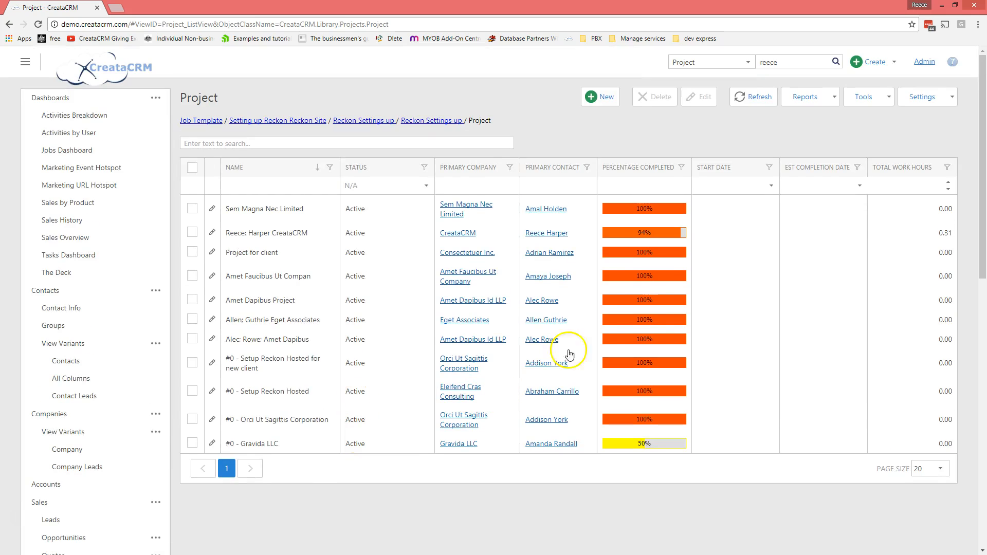
{"action": "left_click", "coordinate": [332, 236]}
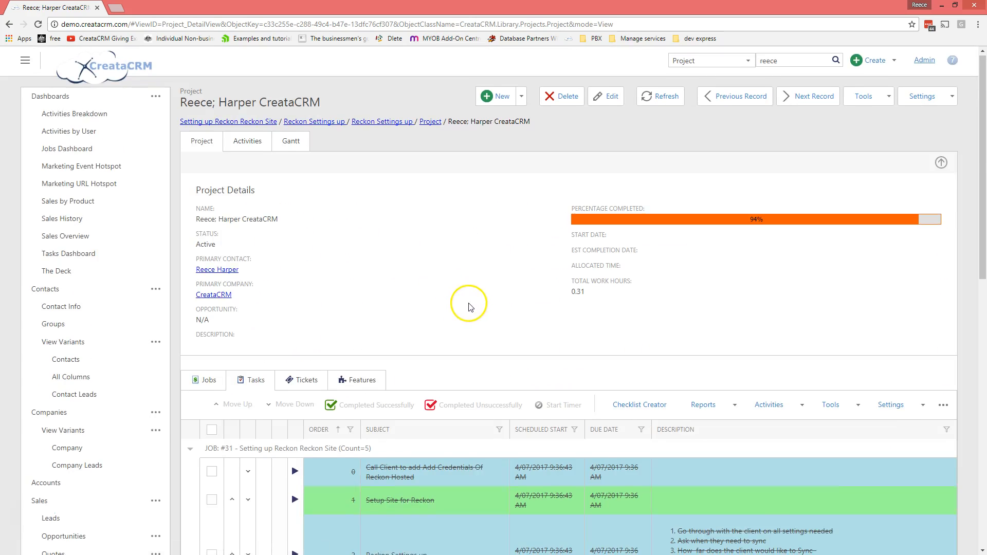
{"action": "scroll", "coordinate": [463, 308], "scroll_direction": "down", "scroll_amount": 5}
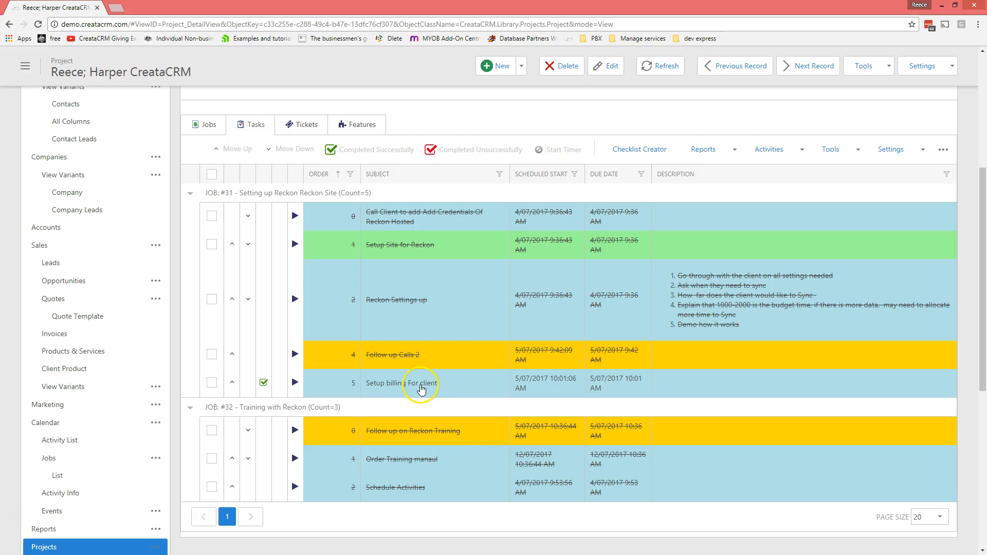
{"action": "left_click", "coordinate": [421, 387]}
{"action": "scroll", "coordinate": [355, 322], "scroll_direction": "up", "scroll_amount": 4}
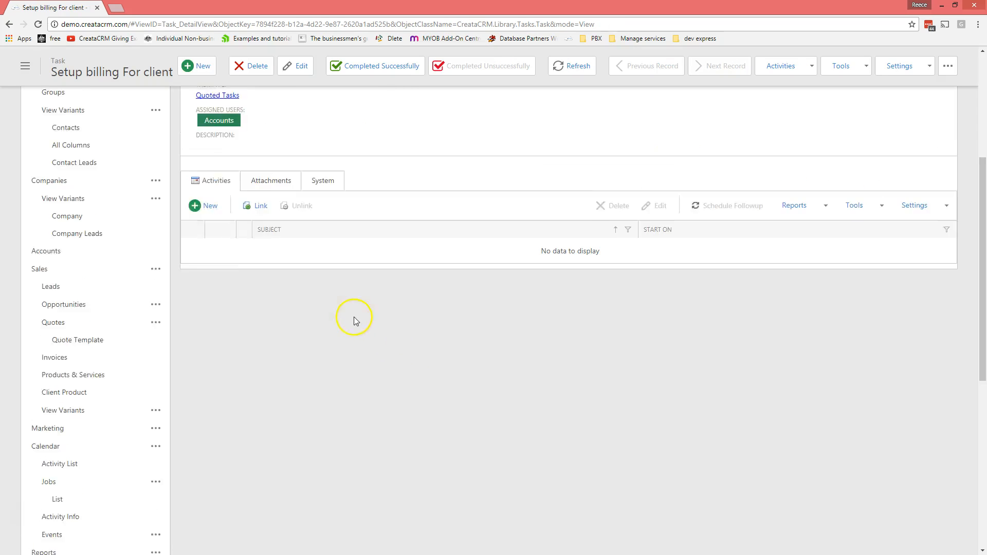
{"action": "scroll", "coordinate": [290, 288], "scroll_direction": "up", "scroll_amount": 1}
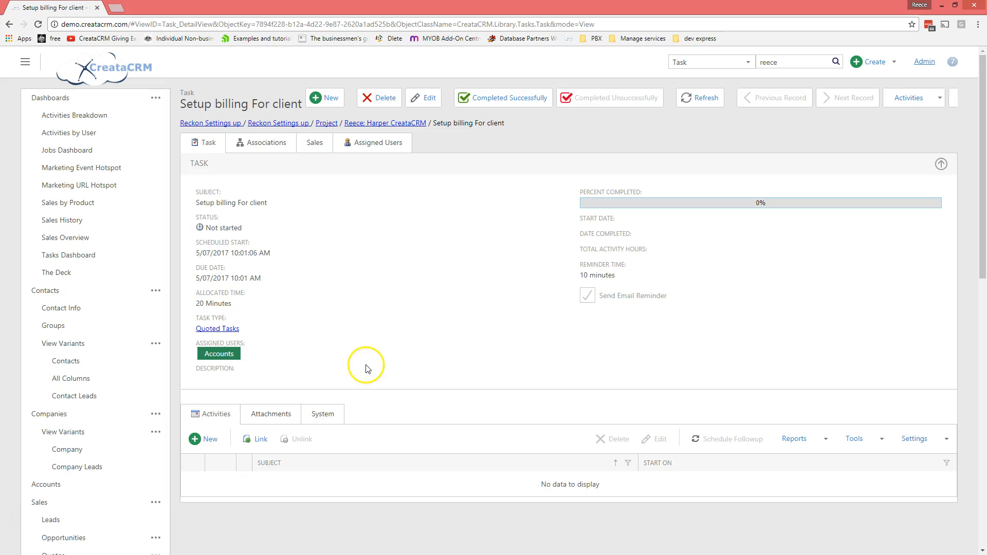
{"action": "left_click", "coordinate": [19, 516]}
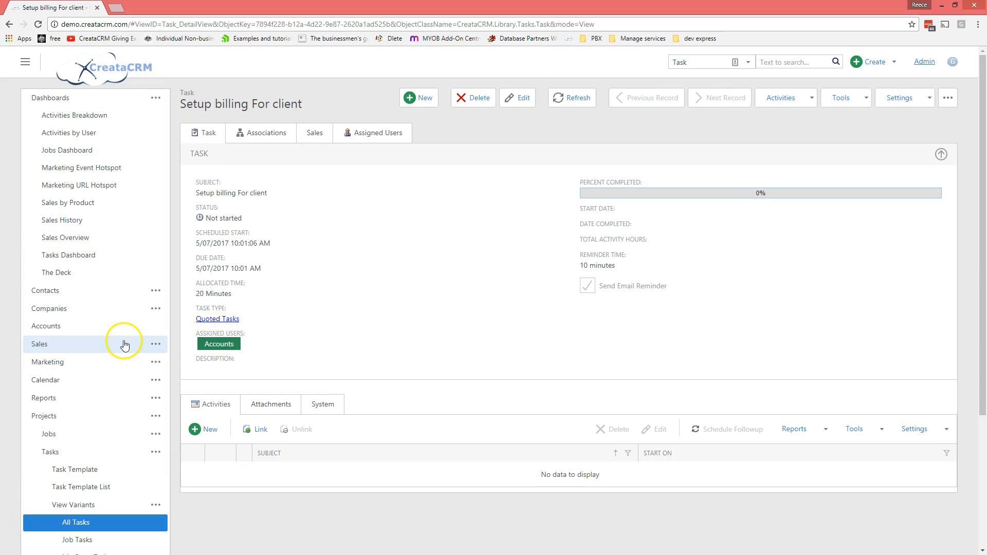
Step: Open the Setup Reckon Hosted quote and start a Quote to Invoice conversion, then cancel it
{"action": "left_click", "coordinate": [147, 344]}
{"action": "left_click", "coordinate": [67, 398]}
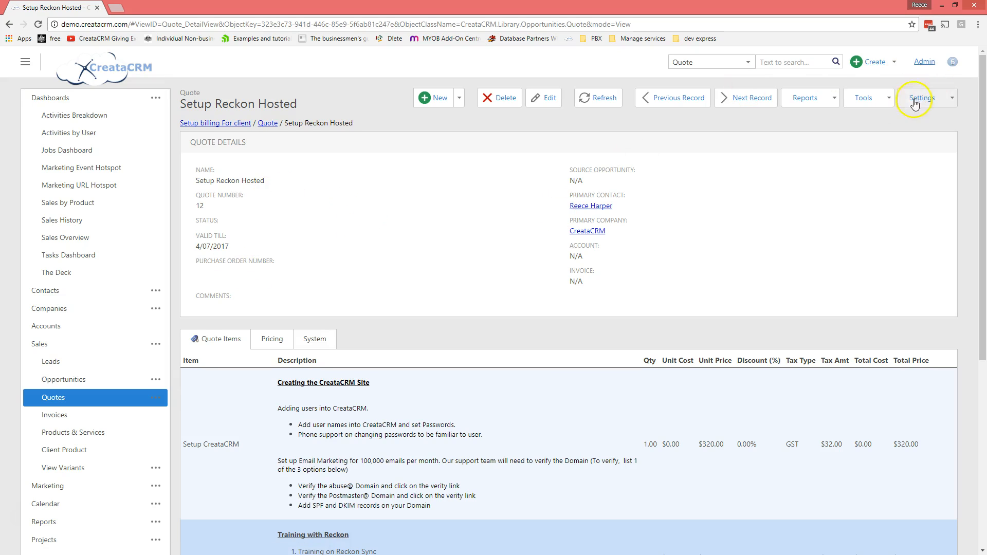
{"action": "left_click", "coordinate": [884, 103]}
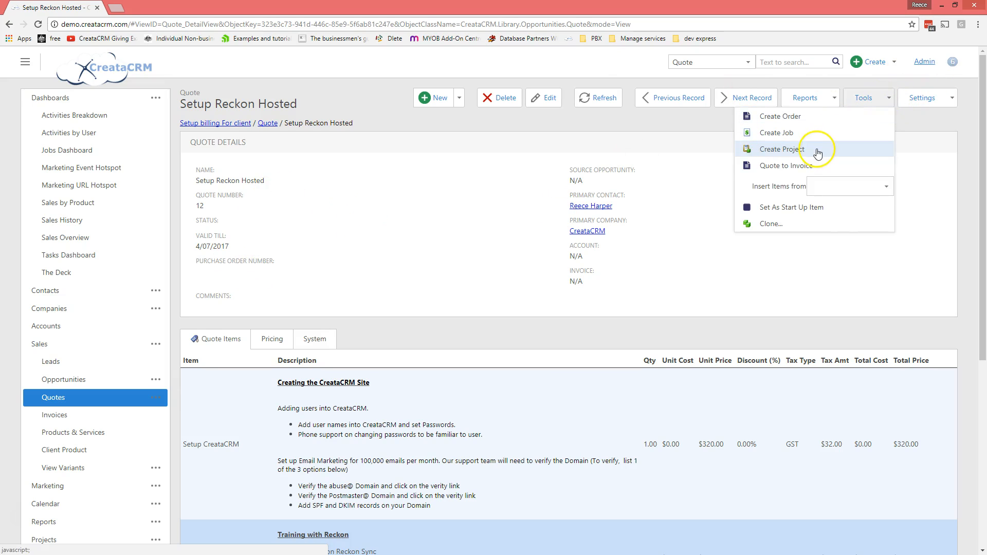
{"action": "left_click", "coordinate": [810, 168]}
{"action": "left_click", "coordinate": [568, 97]}
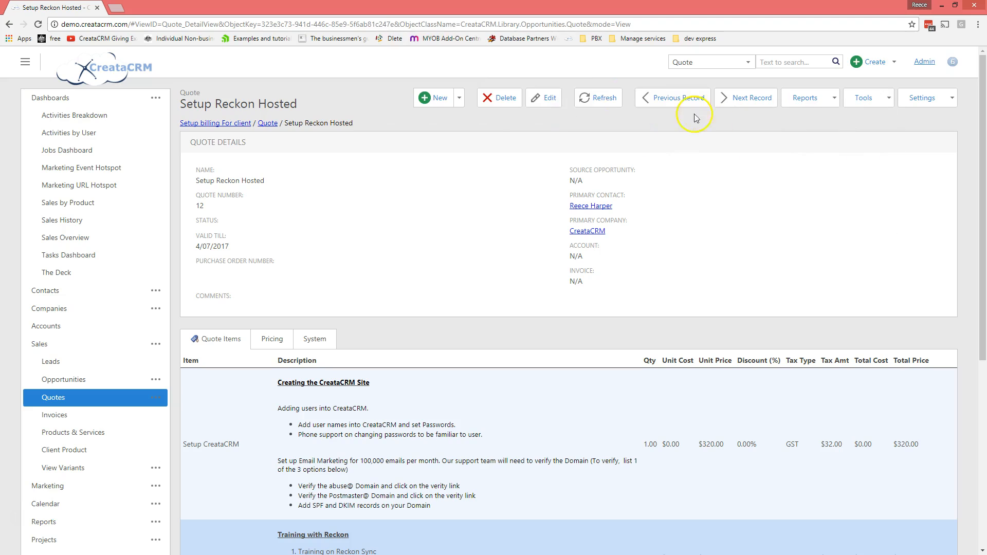
Step: Set the quote's Account to CreataCRM and save it
{"action": "left_click", "coordinate": [533, 109]}
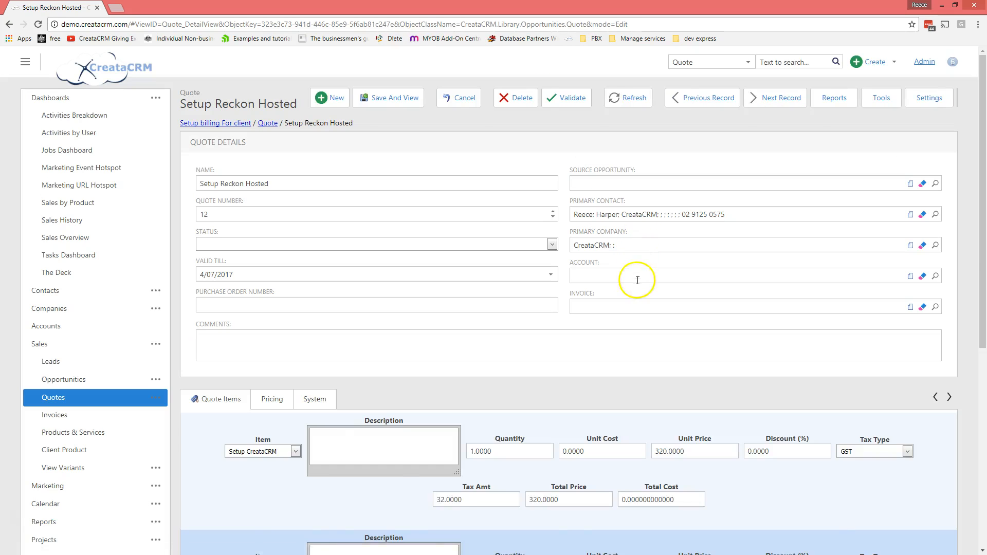
{"action": "left_click", "coordinate": [603, 276]}
{"action": "type", "text": "cre"}
{"action": "left_click", "coordinate": [598, 312]}
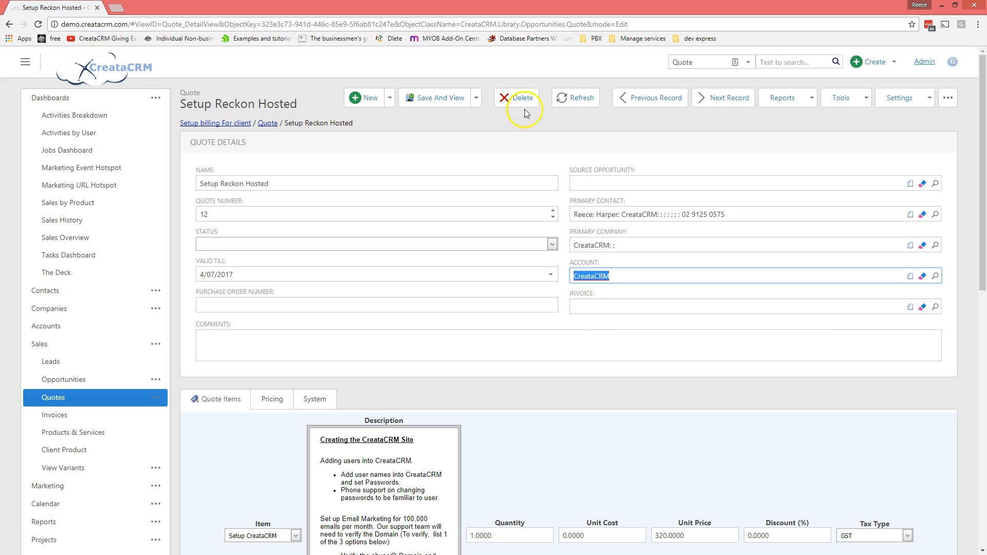
{"action": "left_click", "coordinate": [439, 111]}
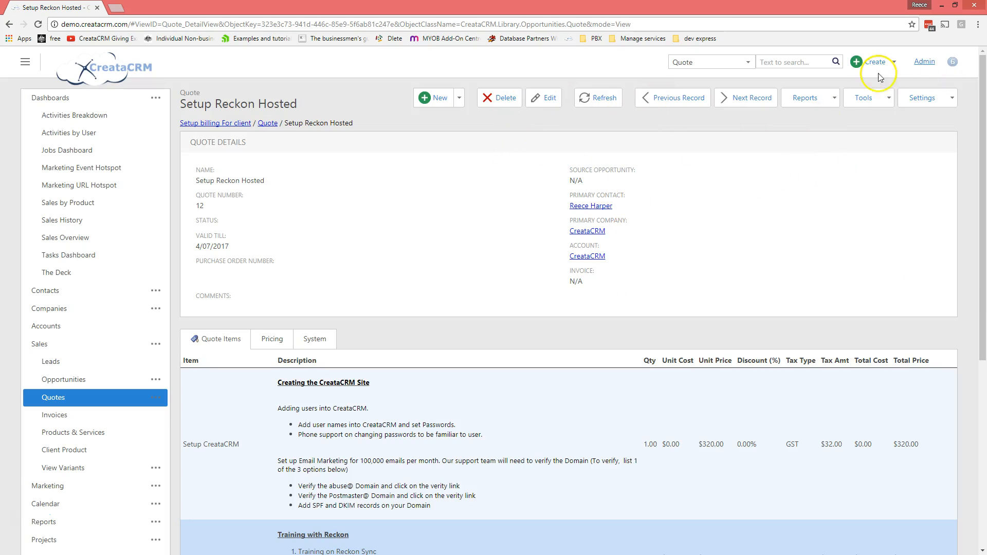
Step: Convert the quote into draft invoice 1 and check its three items totalling $902.00
{"action": "left_click", "coordinate": [883, 99]}
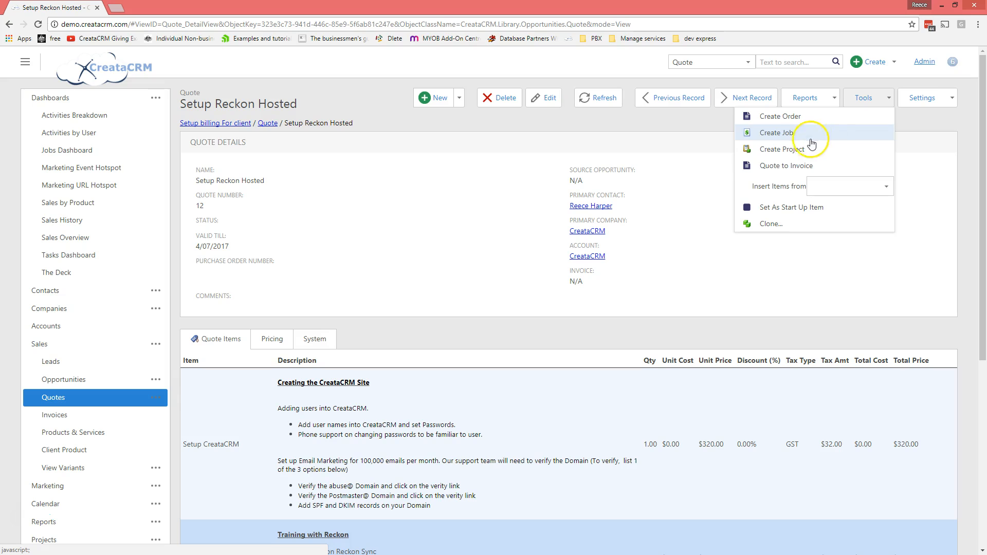
{"action": "left_click", "coordinate": [788, 166]}
{"action": "left_click", "coordinate": [547, 98]}
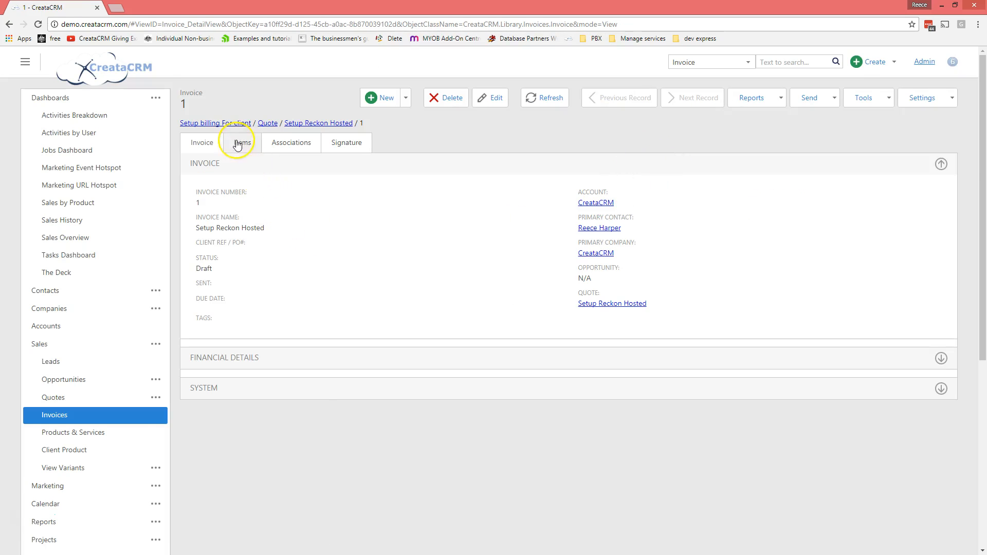
{"action": "left_click", "coordinate": [237, 144]}
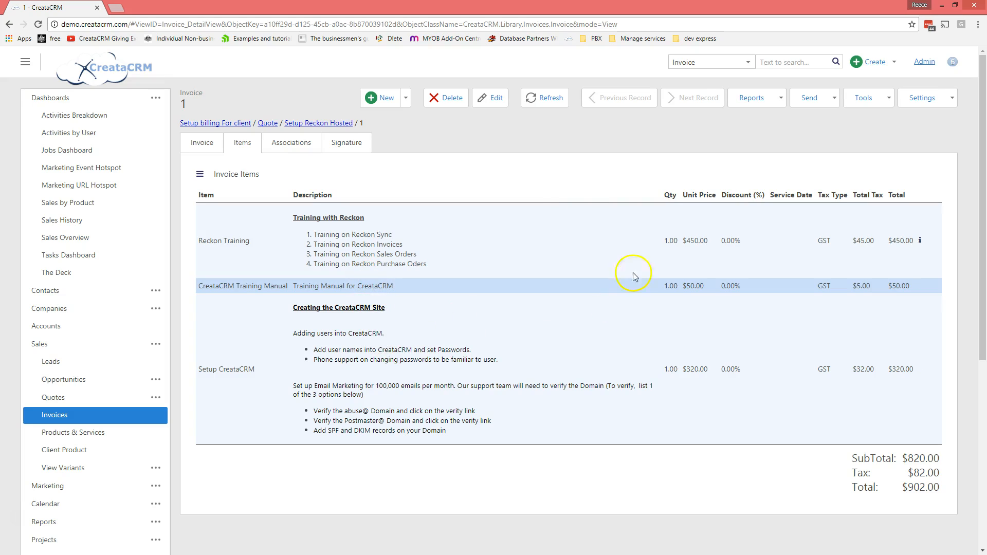
{"action": "double_click", "coordinate": [202, 143]}
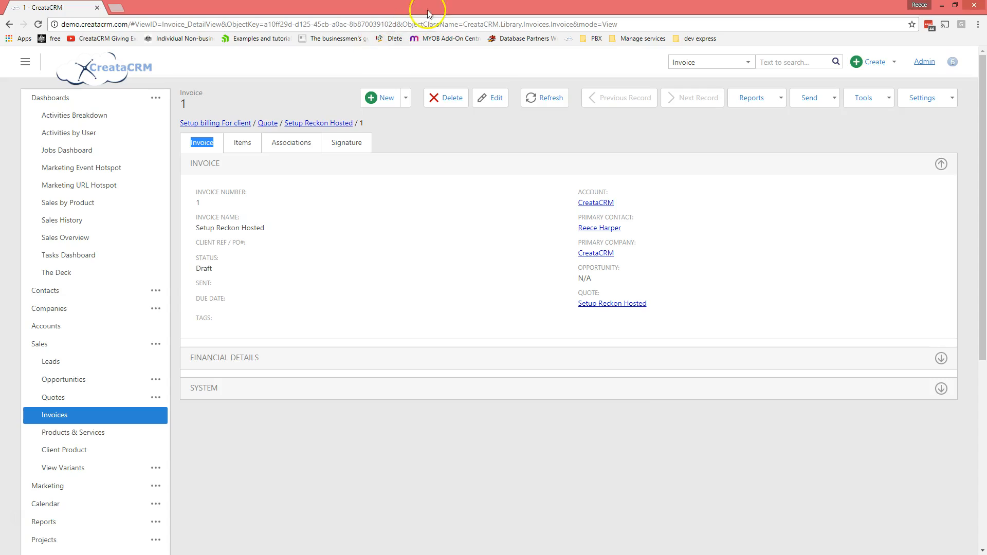